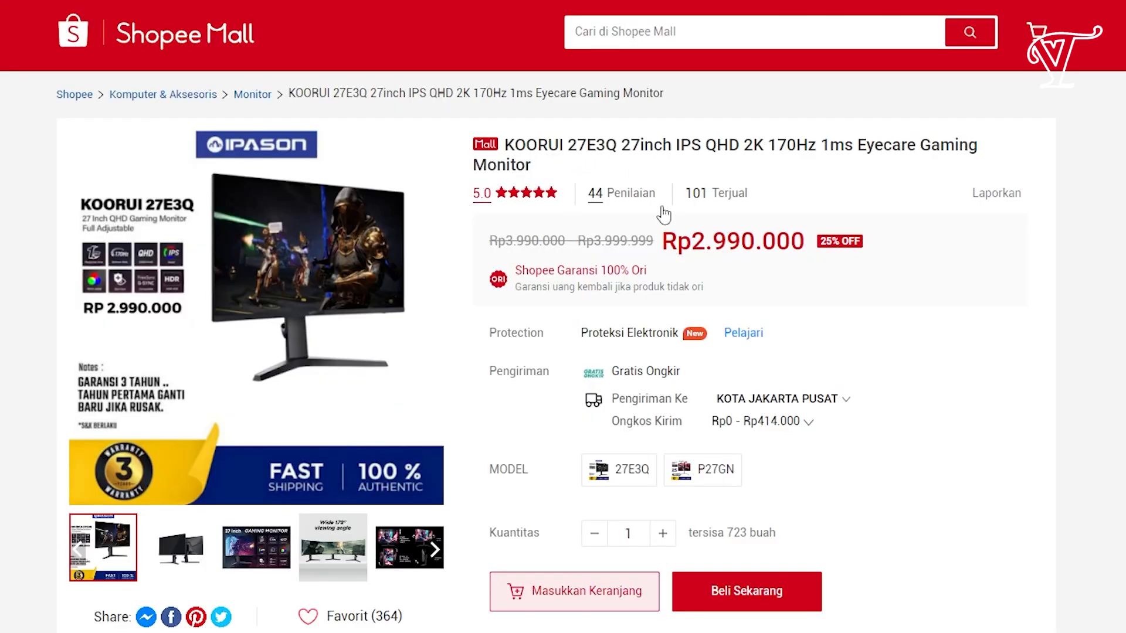
# Step: Examine the resolution and refresh rate in the KOORUI 27E3Q monitor's product description
pyautogui.scroll(-5, 1023, 609)
pyautogui.scroll(-4, 1023, 625)
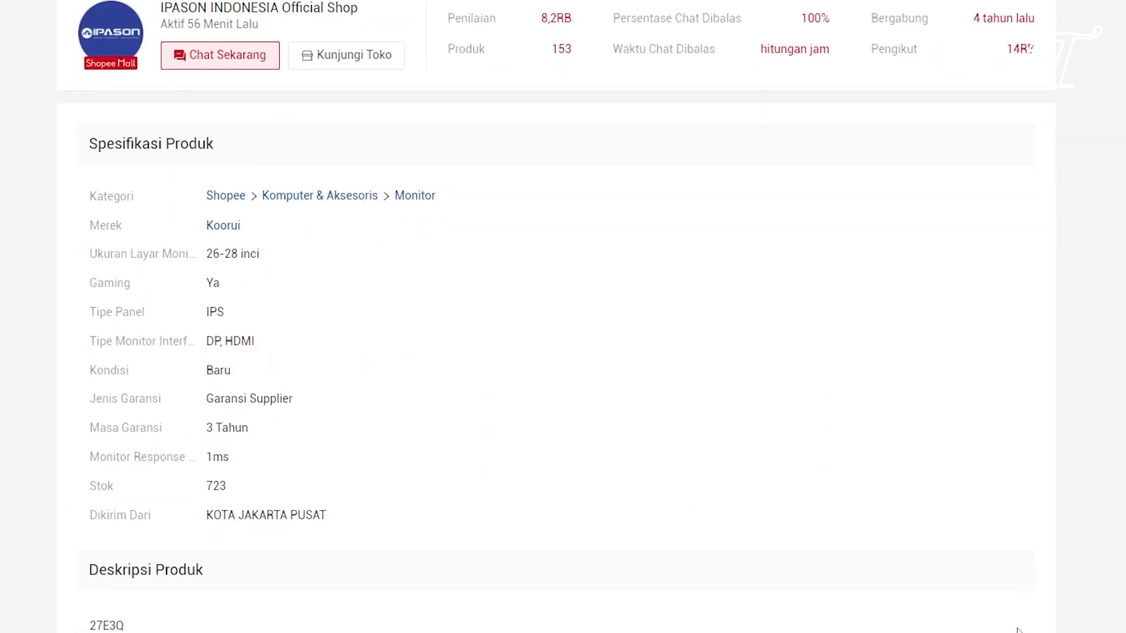
pyautogui.scroll(-4, 922, 623)
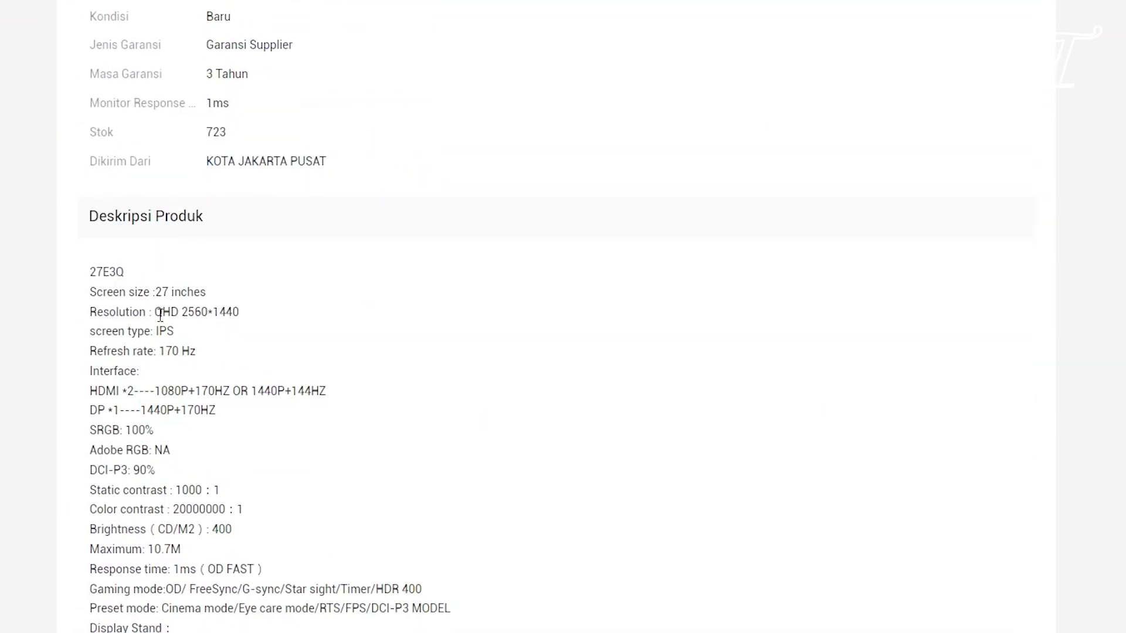
pyautogui.moveTo(160, 315); pyautogui.dragTo(180, 312)
pyautogui.click(233, 312)
pyautogui.moveTo(159, 351); pyautogui.dragTo(198, 351)
pyautogui.click(242, 354)
# Step: Examine the resolution and refresh rate supported by the HDMI and DP ports in the monitor's interface specifications
pyautogui.moveTo(90, 390); pyautogui.dragTo(141, 390)
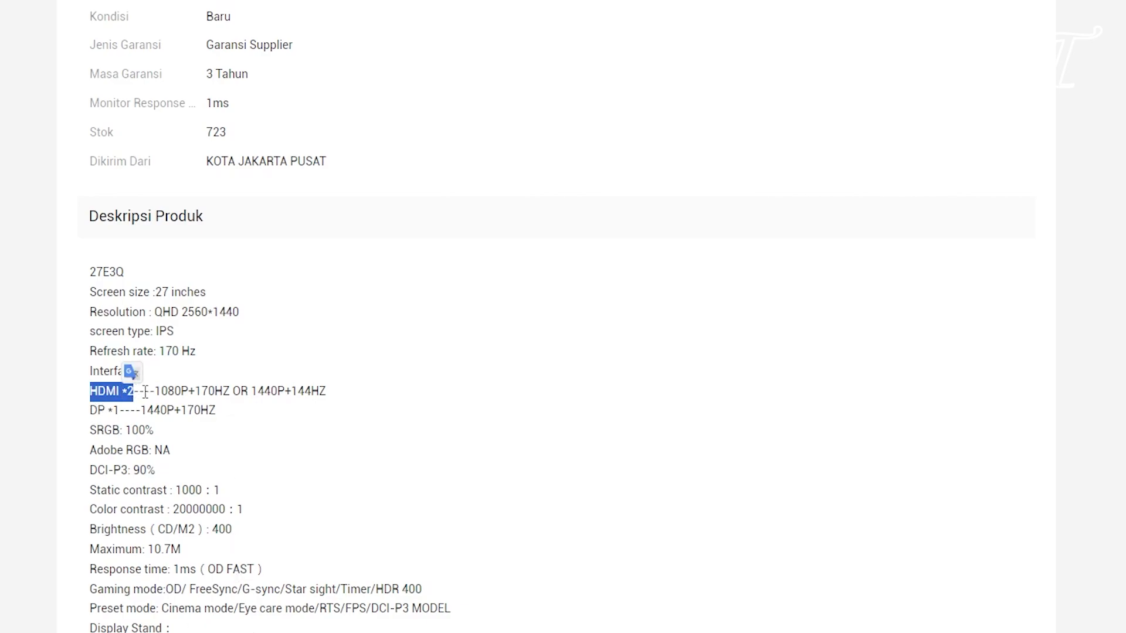
pyautogui.click(165, 391)
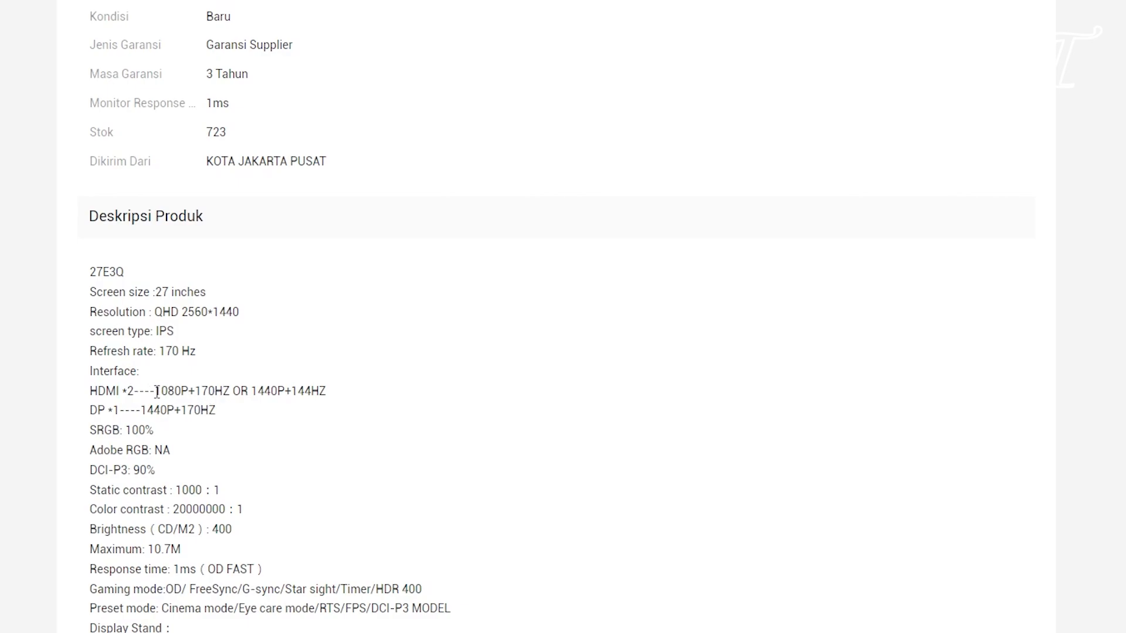
pyautogui.moveTo(158, 391); pyautogui.dragTo(198, 391)
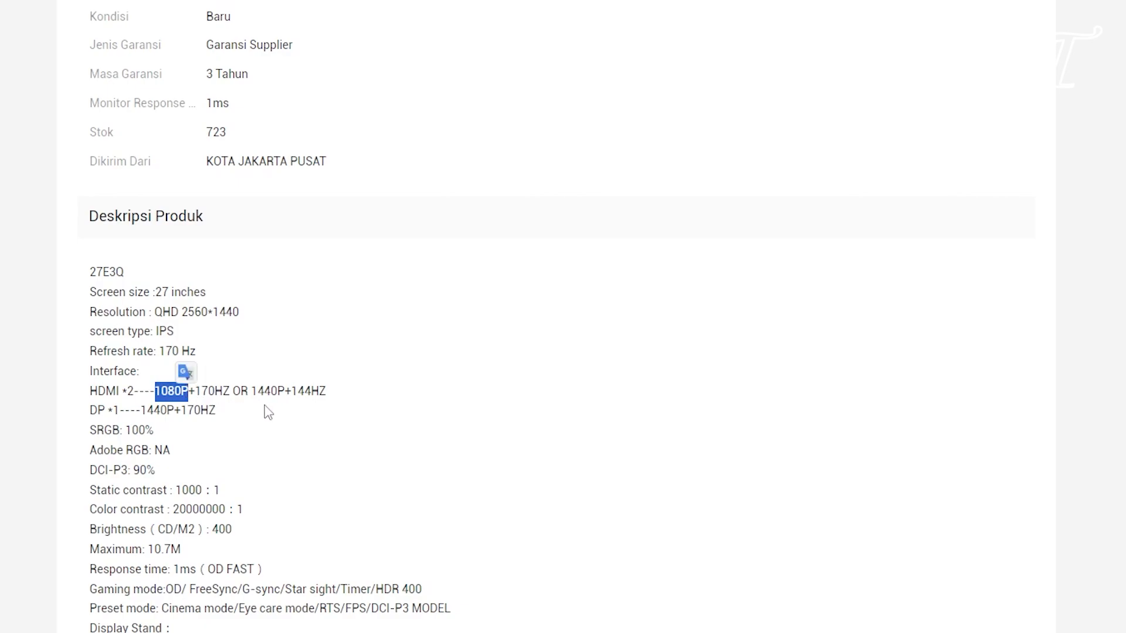
pyautogui.click(267, 412)
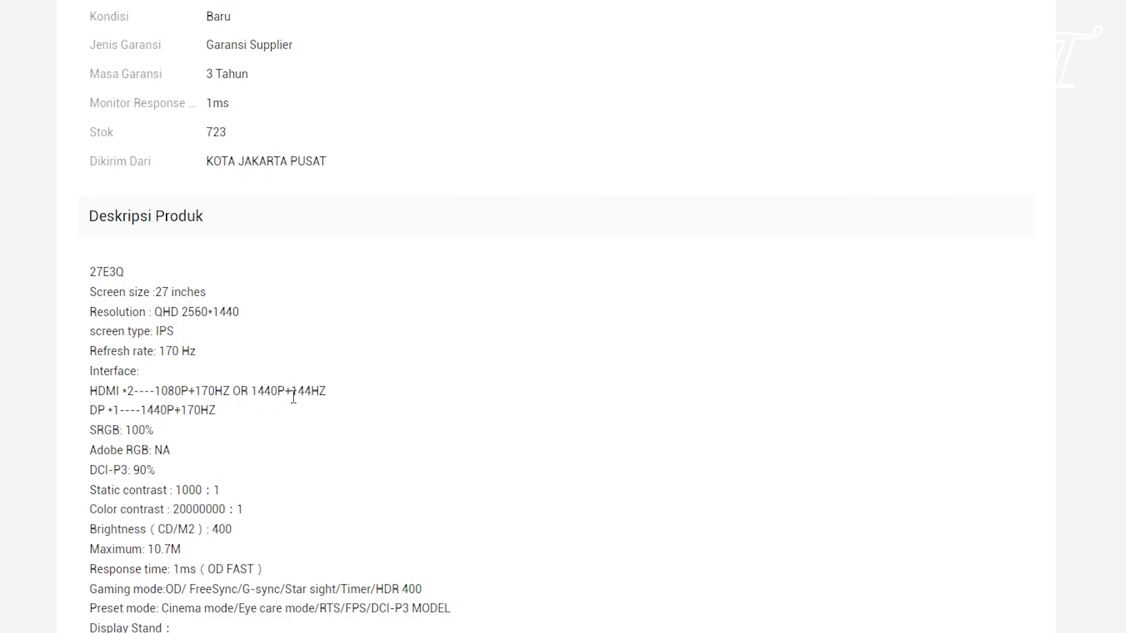
pyautogui.moveTo(296, 397); pyautogui.dragTo(366, 395)
pyautogui.click(362, 396)
pyautogui.moveTo(143, 411); pyautogui.dragTo(176, 410)
pyautogui.click(288, 407)
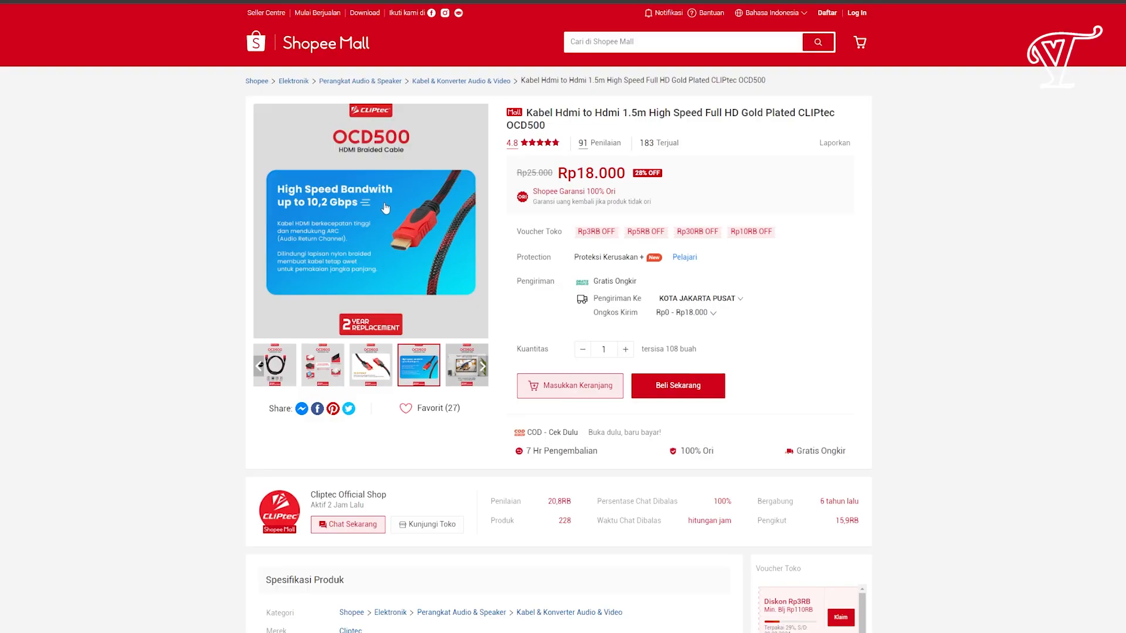
# Step: View the CLIPtec OCD500 HDMI cable's product photos, including the cable length and bandwidth images
pyautogui.click(274, 365)
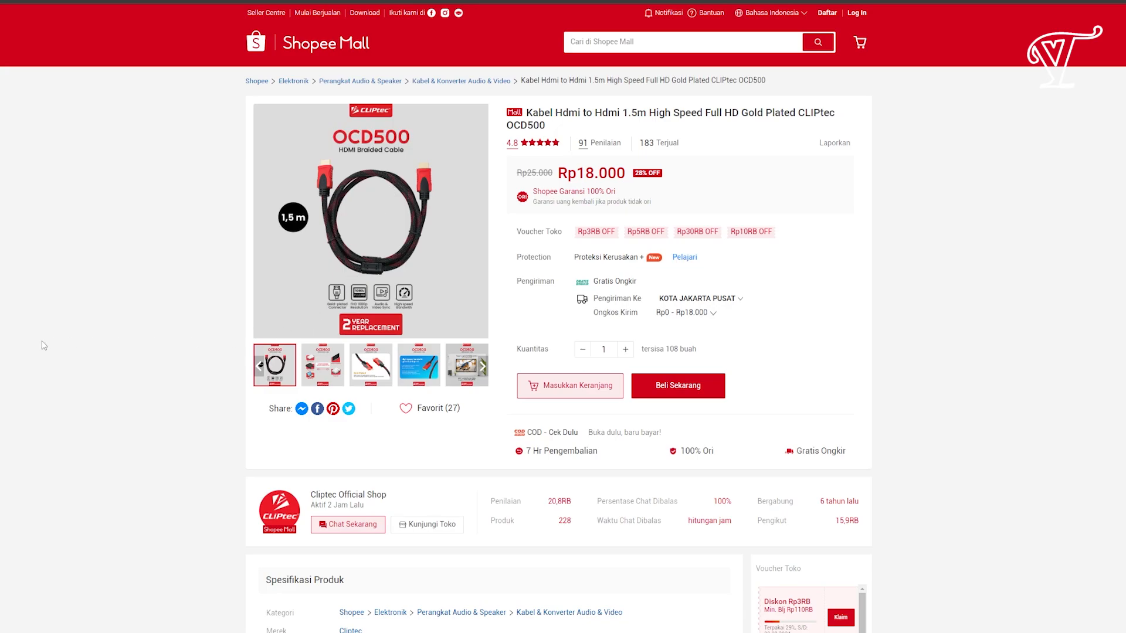
pyautogui.moveTo(418, 369)
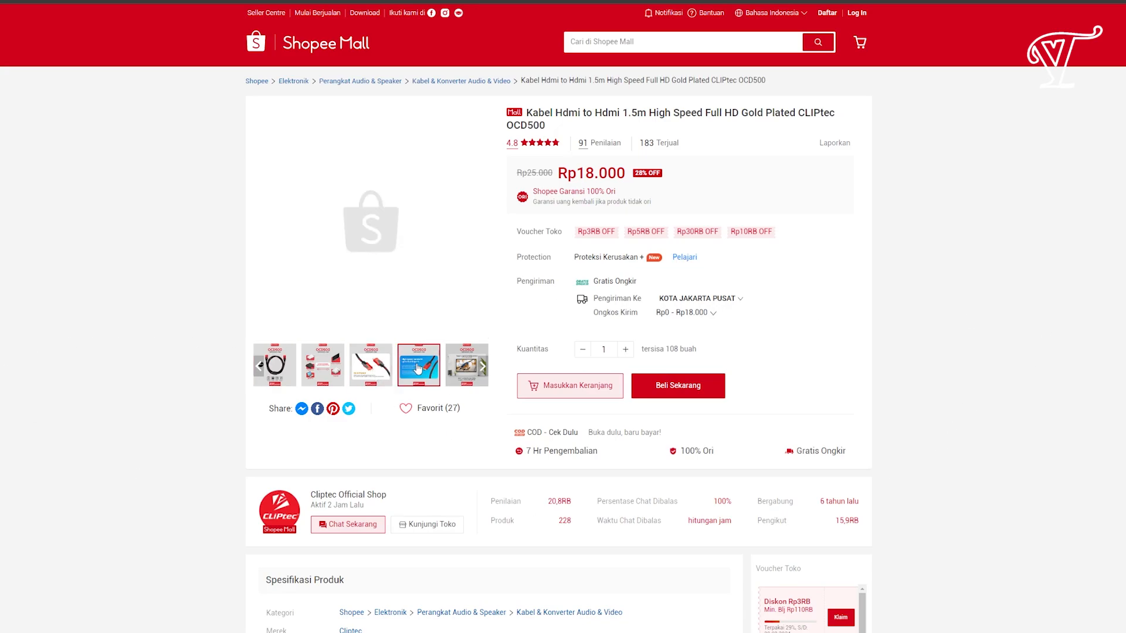
pyautogui.click(426, 369)
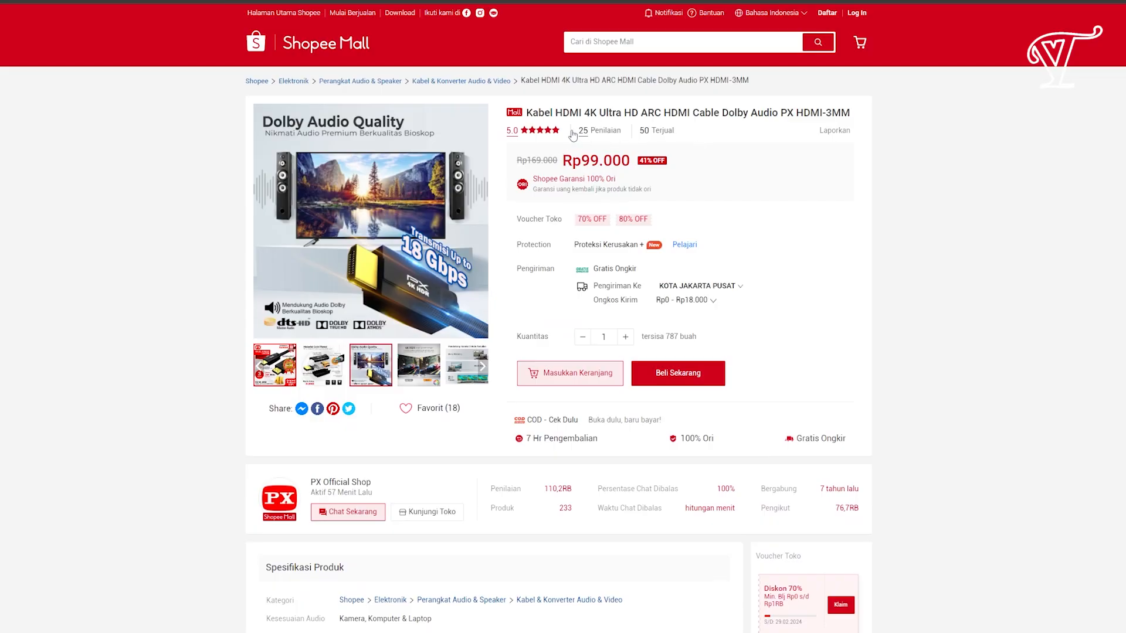
# Step: Review the specifications on the PX HDMI-3MM 4K cable listing
pyautogui.moveTo(591, 218)
pyautogui.scroll(-8, 515, 505)
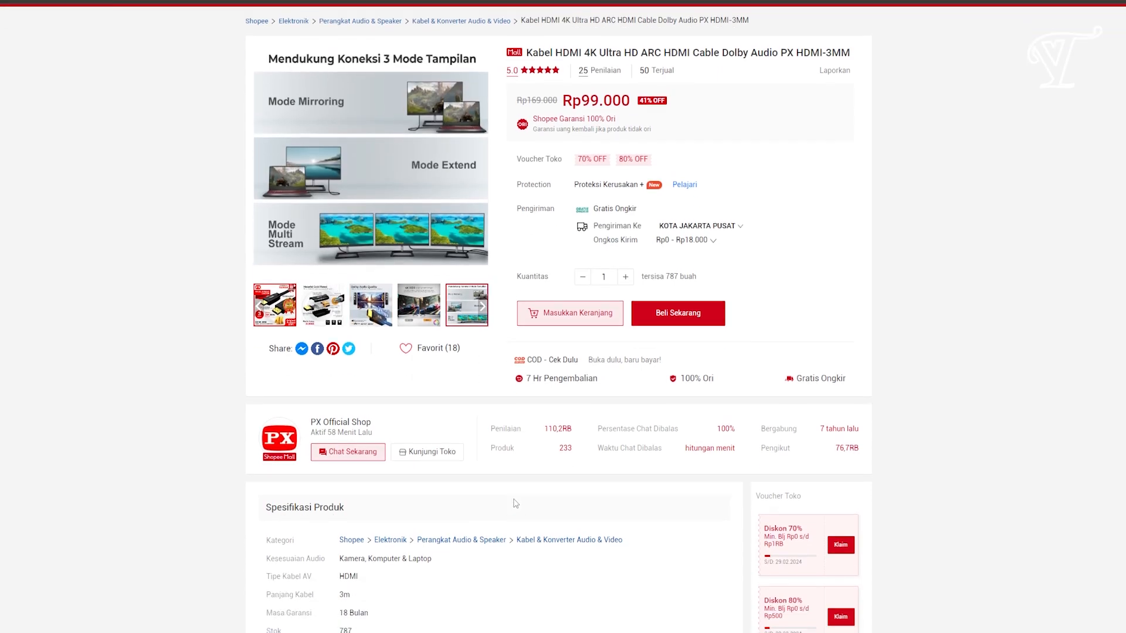
pyautogui.scroll(-4, 515, 505)
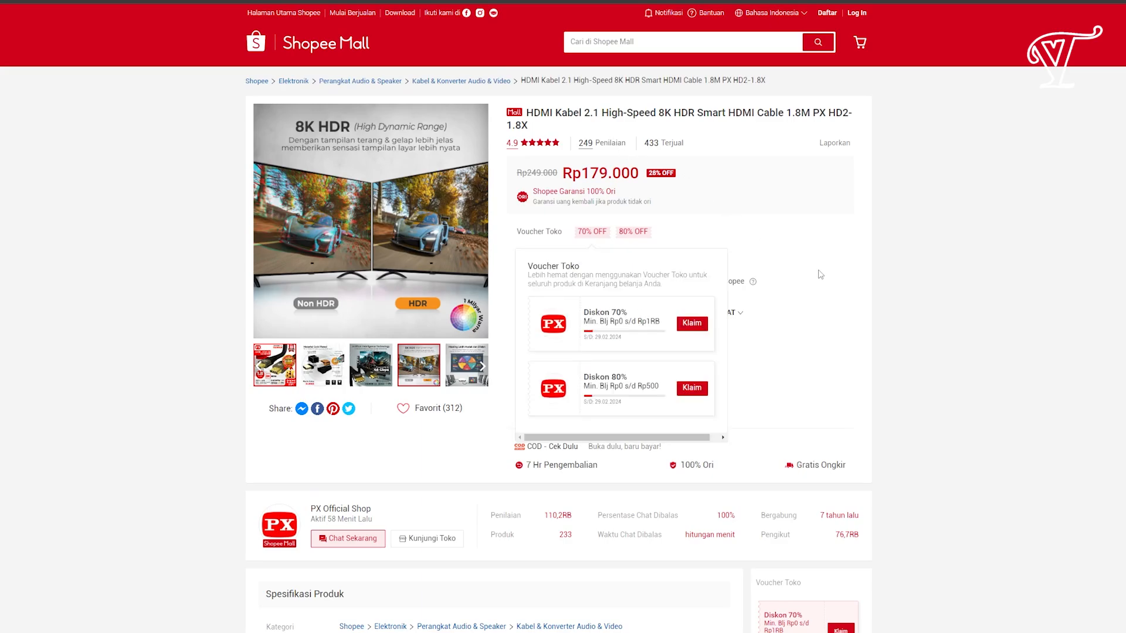
# Step: Review the specifications and description of the PX HD2-1.8X HDMI 2.1 8K cable listing
pyautogui.scroll(-4, 943, 412)
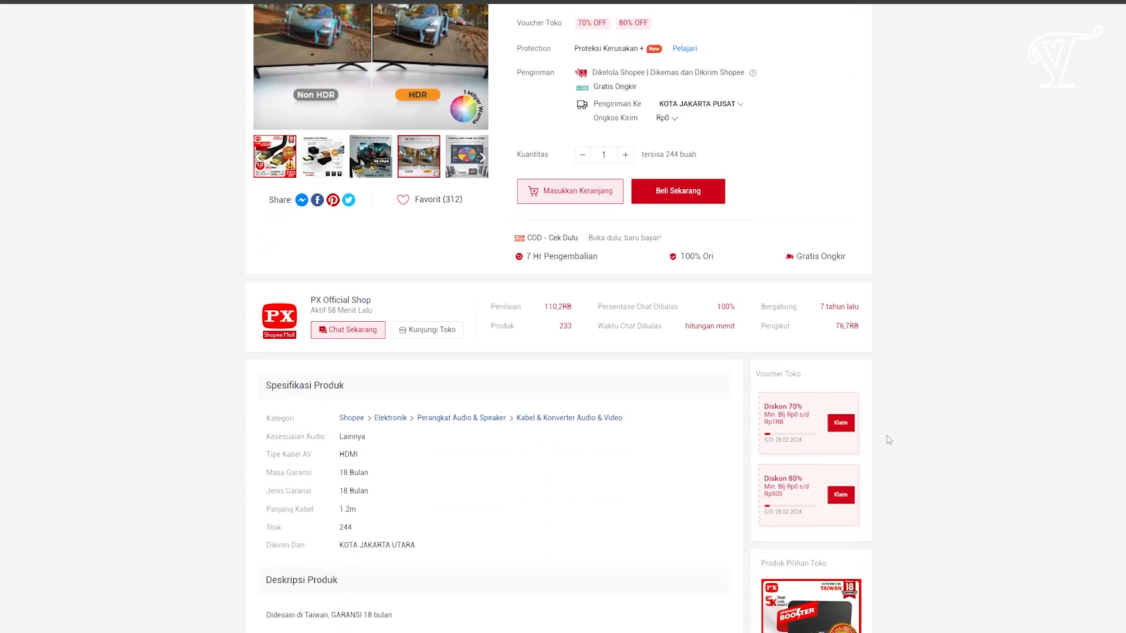
pyautogui.scroll(4, 884, 437)
pyautogui.scroll(-10, 917, 455)
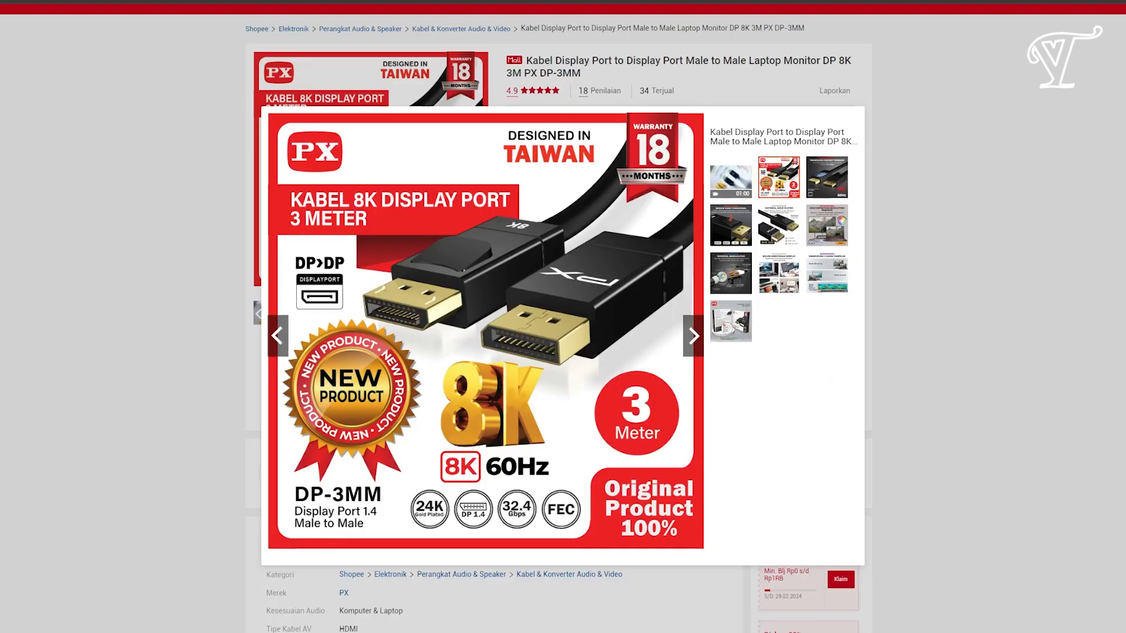
# Step: Close the enlarged photo of the PX DP-3MM DisplayPort cable and read its specifications and feature list
pyautogui.click(968, 177)
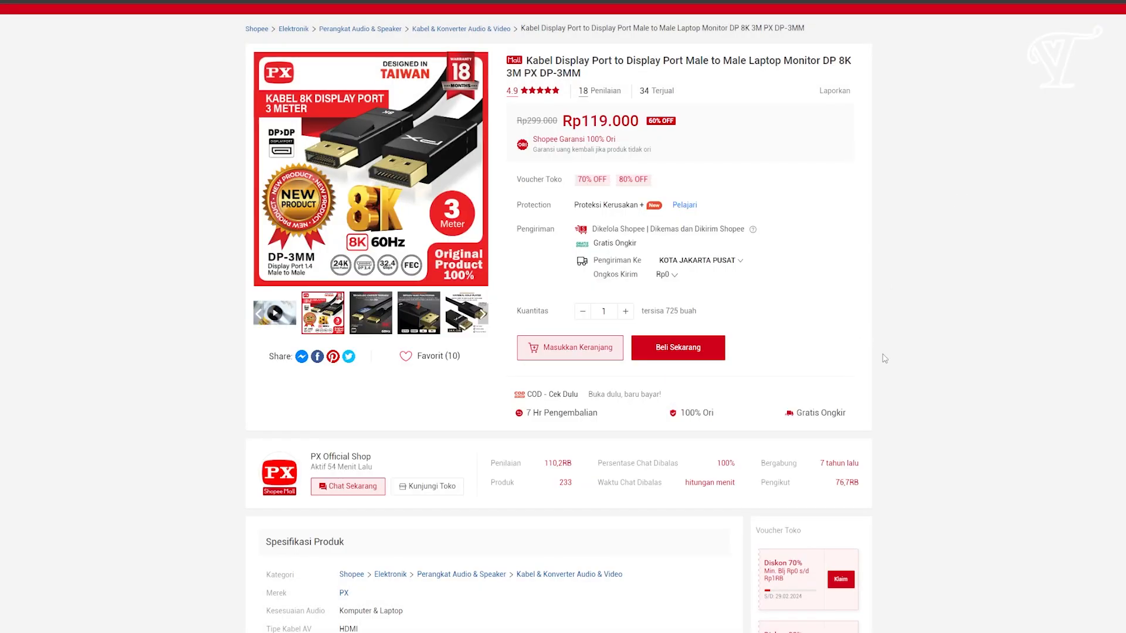
pyautogui.scroll(-4, 885, 360)
pyautogui.scroll(4, 895, 388)
pyautogui.scroll(-7, 656, 572)
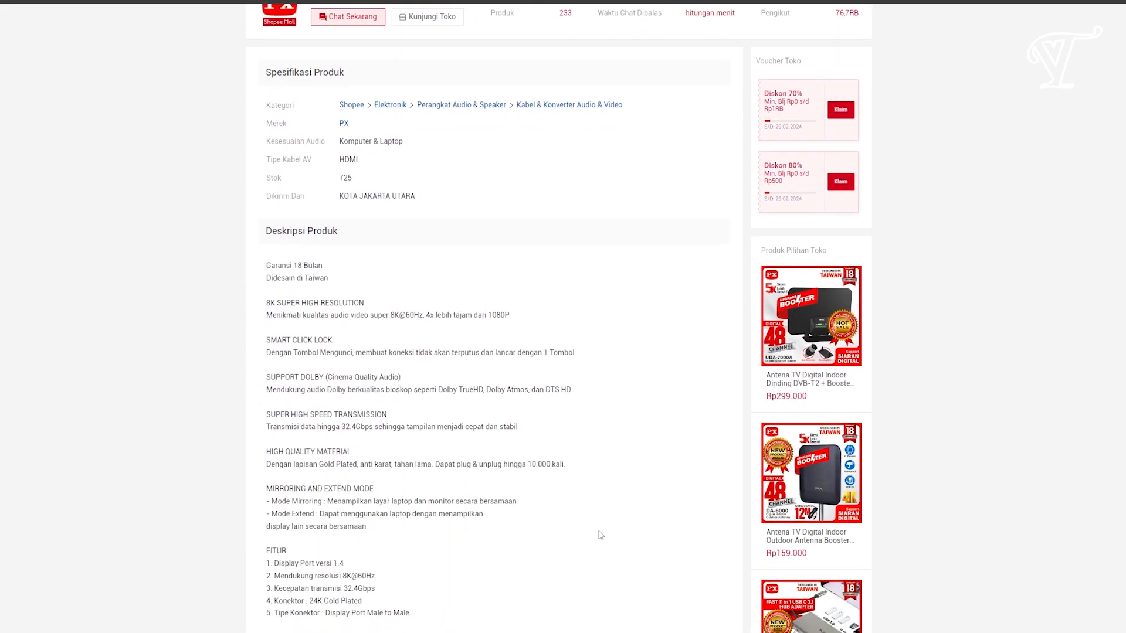
pyautogui.scroll(-3, 477, 475)
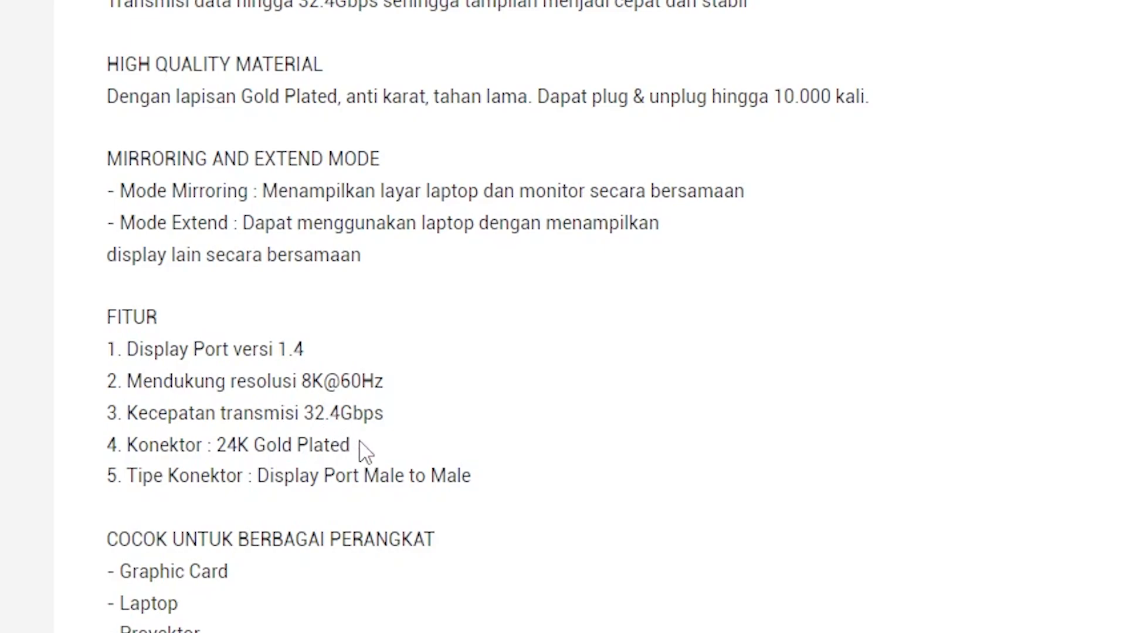
pyautogui.scroll(-5, 500, 530)
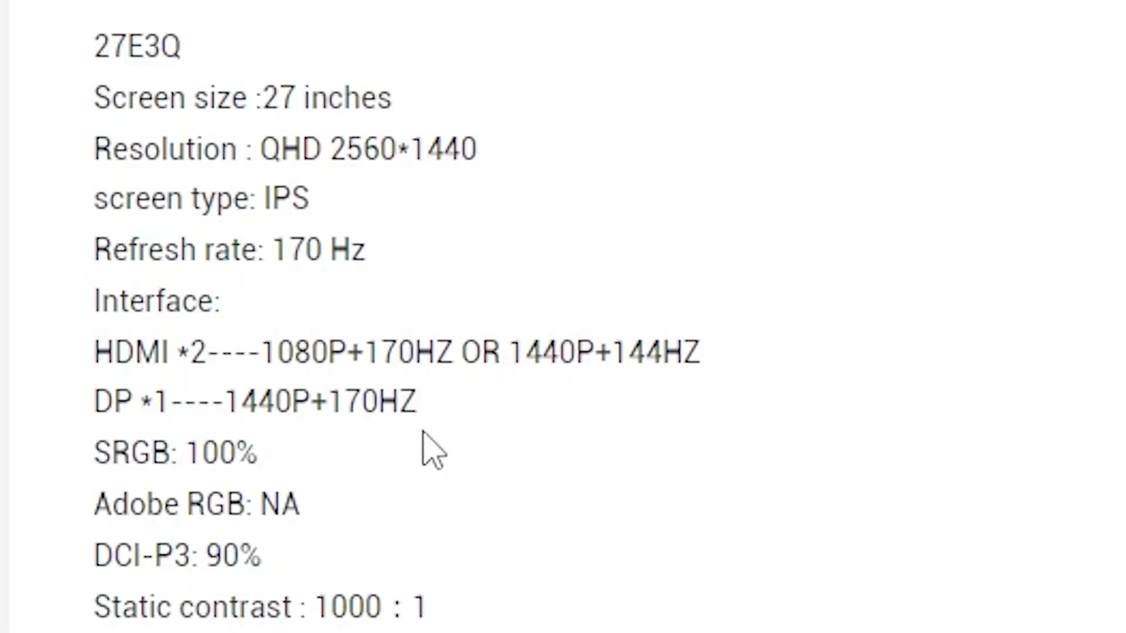
# Step: Highlight the refresh rate on the DP interface line of the 27E3Q monitor's description
pyautogui.moveTo(417, 404); pyautogui.dragTo(346, 404)
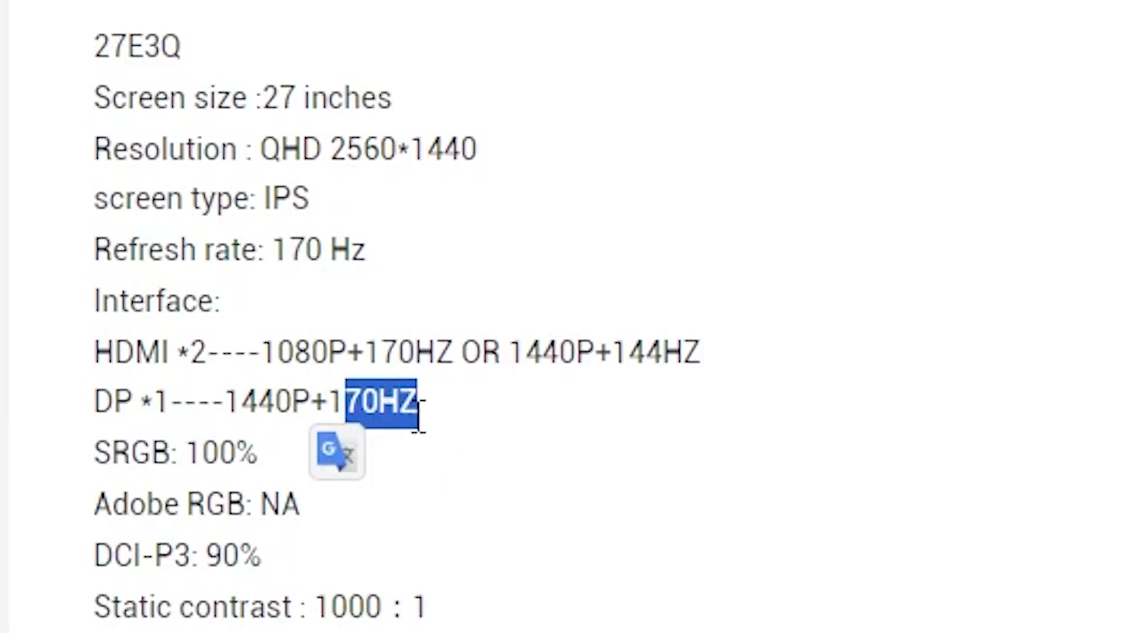
pyautogui.click(521, 411)
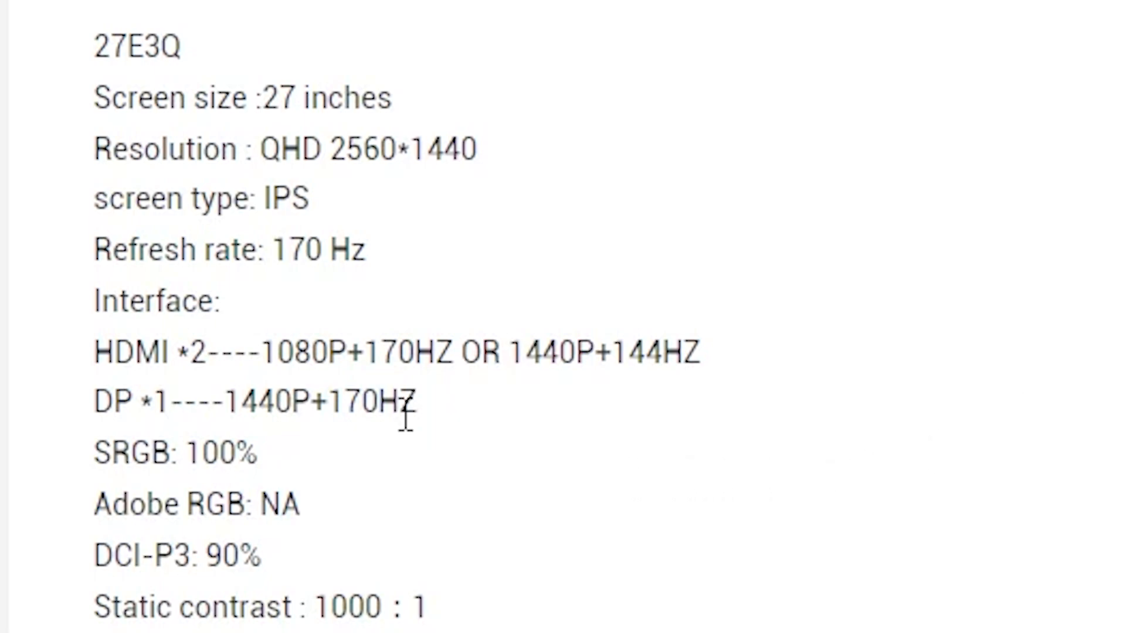
pyautogui.moveTo(311, 404); pyautogui.dragTo(419, 403)
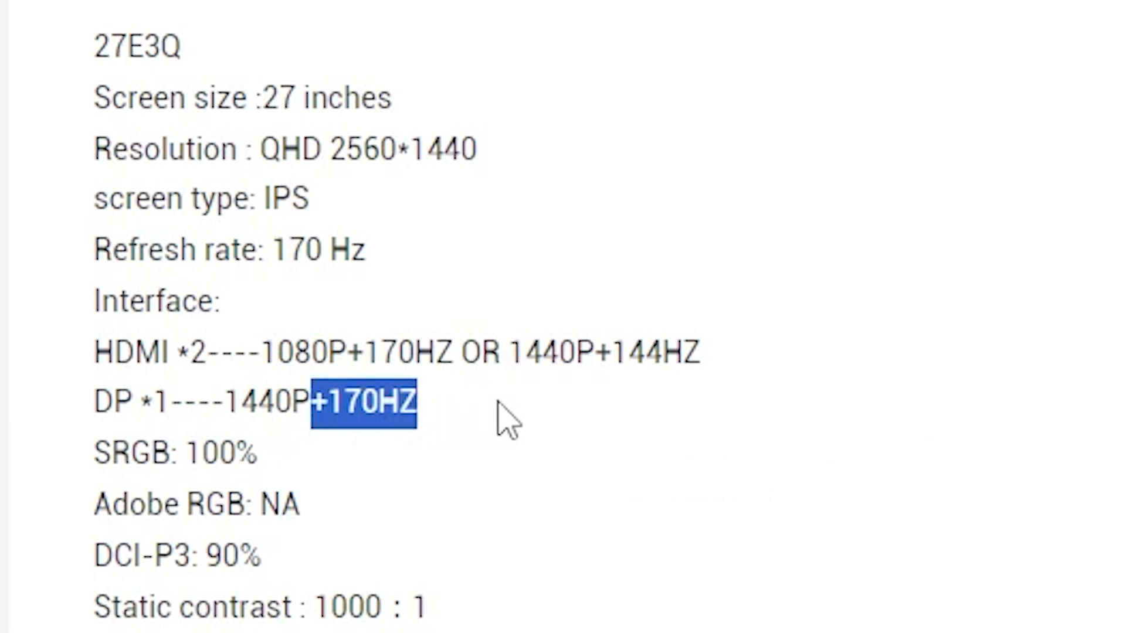
pyautogui.click(503, 432)
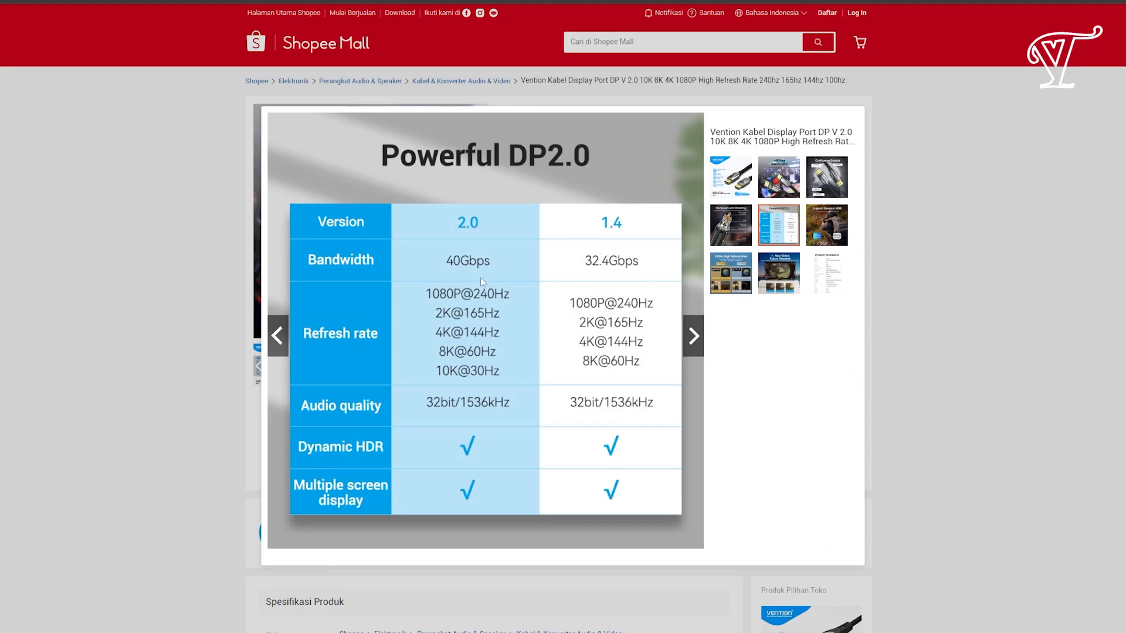
# Step: Close the DP version comparison image and read the Vention DisplayPort 2.0 cable's description
pyautogui.click(977, 450)
pyautogui.scroll(-5, 821, 498)
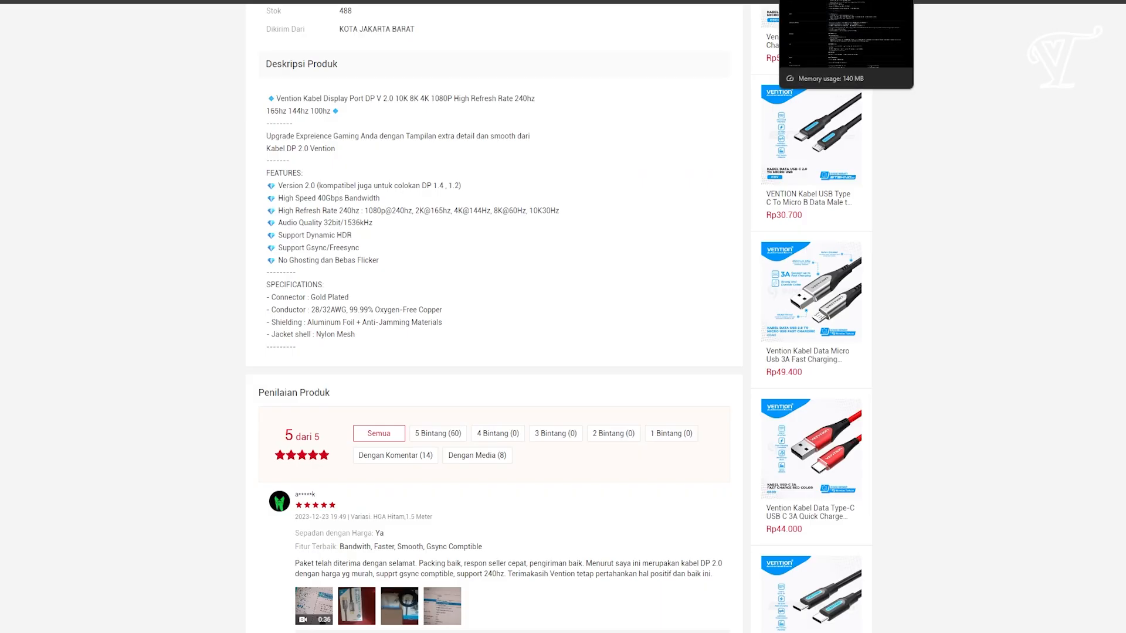
# Step: Switch to the GIGABYTE RTX 3060 Ti GAMING OC PRO 8G specifications and examine its DisplayPort and HDMI outputs
pyautogui.click(833, 1)
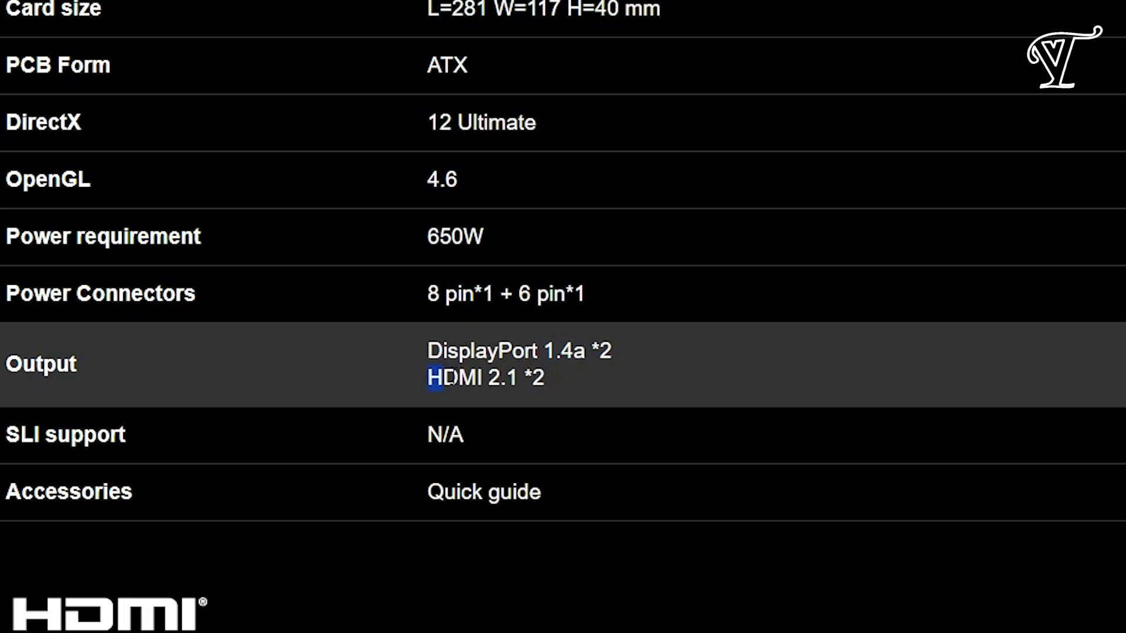
pyautogui.moveTo(452, 380); pyautogui.dragTo(518, 380)
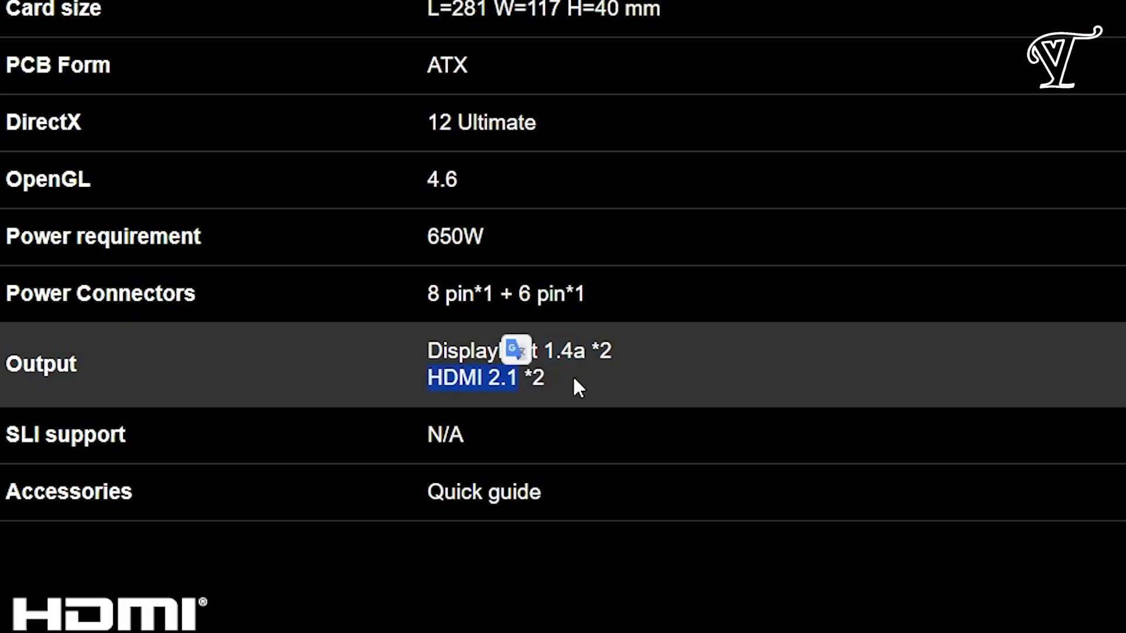
pyautogui.click(575, 387)
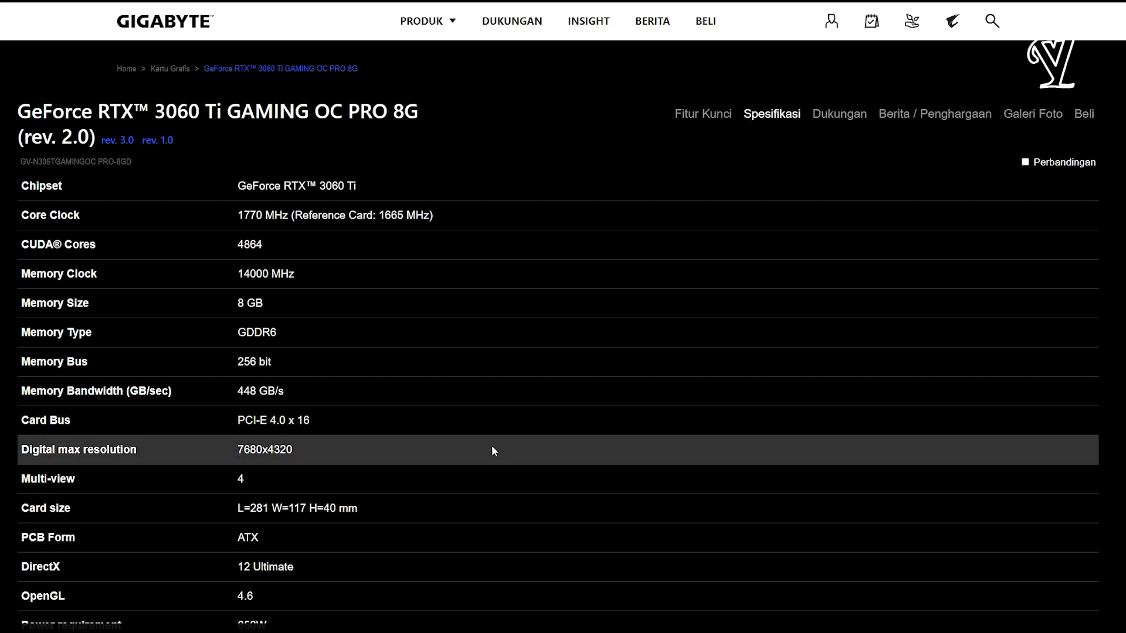
pyautogui.scroll(-4, 704, 463)
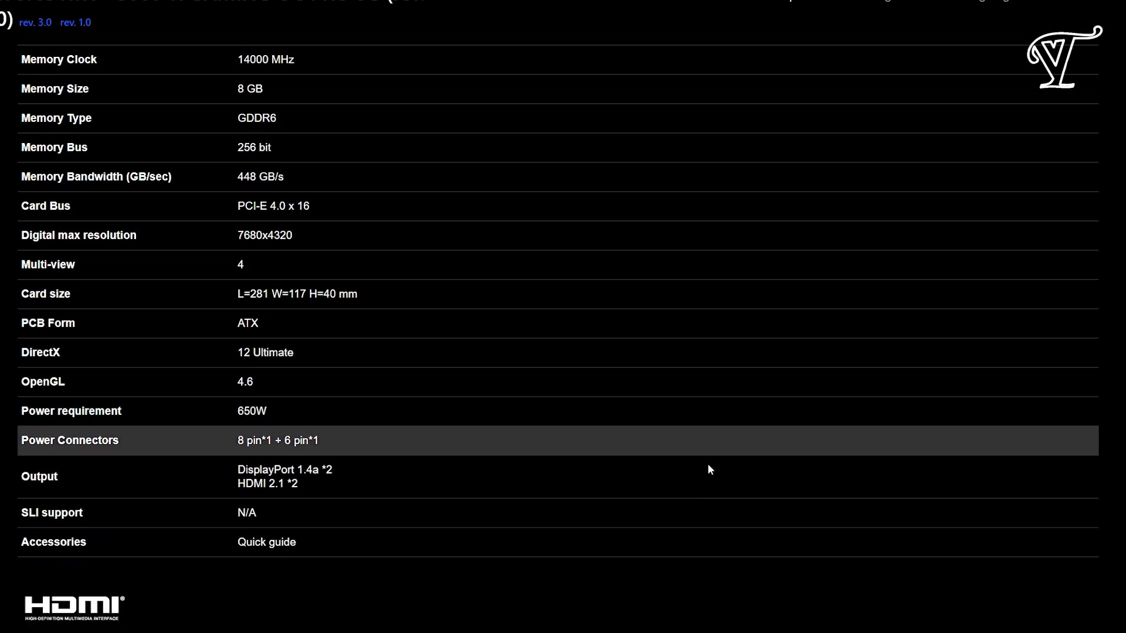
pyautogui.scroll(-1, 707, 464)
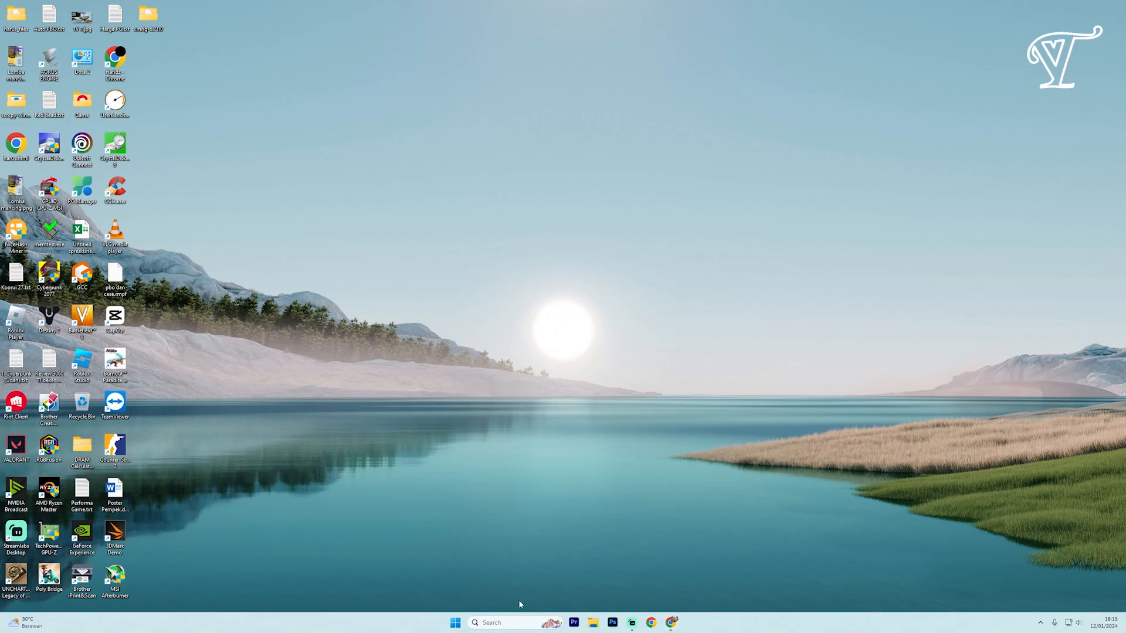
# Step: Search Windows for "dis", open Display settings, and go to the Advanced display page
pyautogui.click(486, 625)
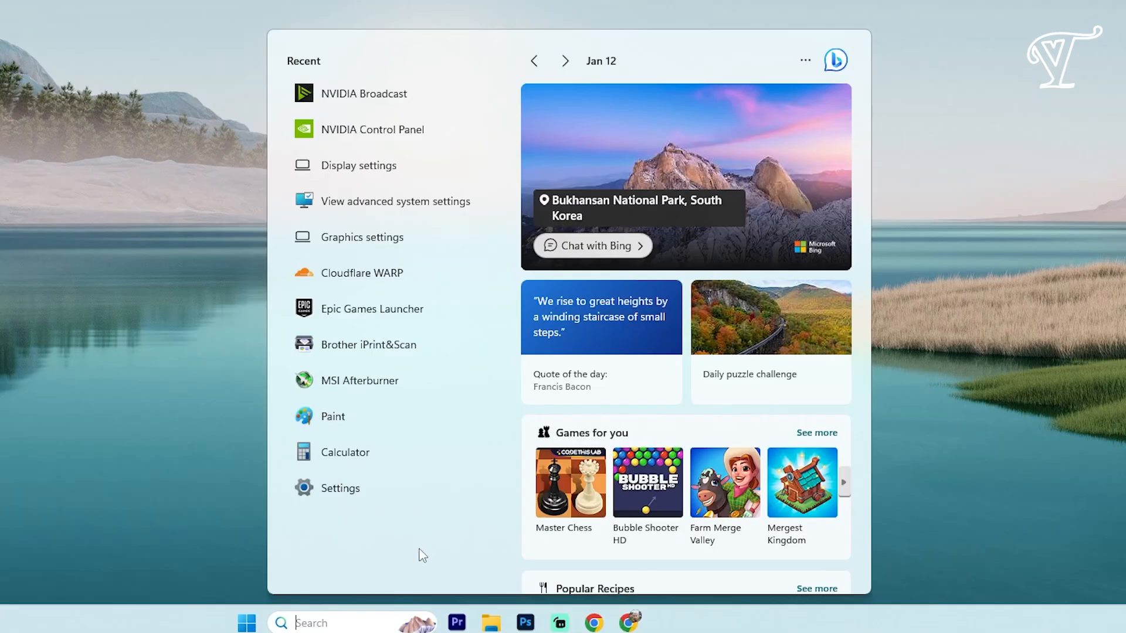
pyautogui.write('dis')
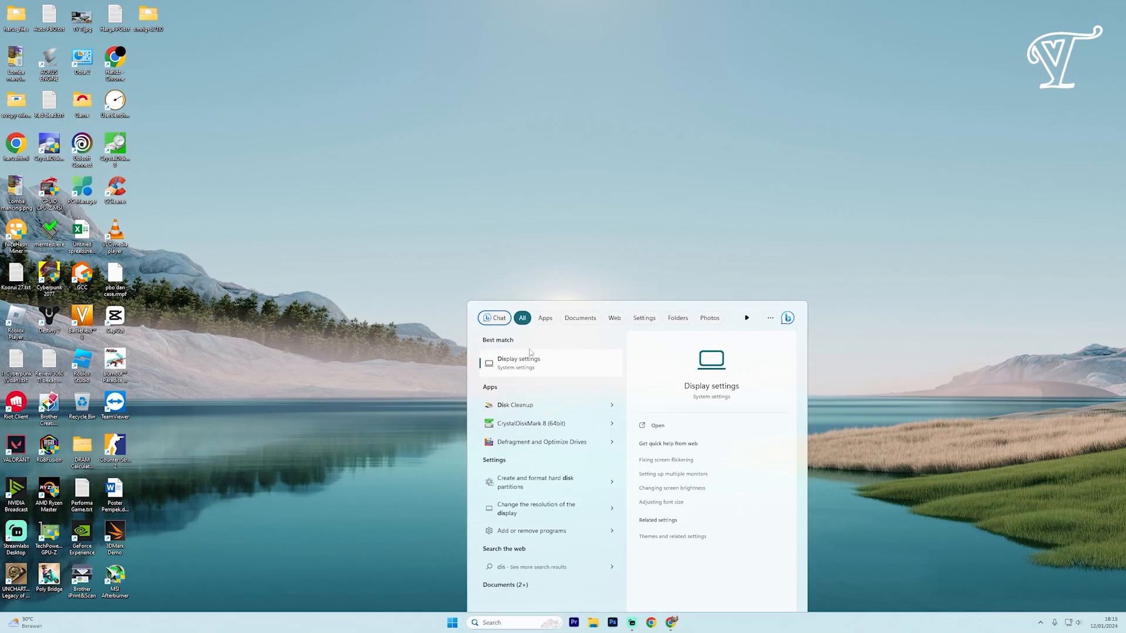
pyautogui.click(352, 139)
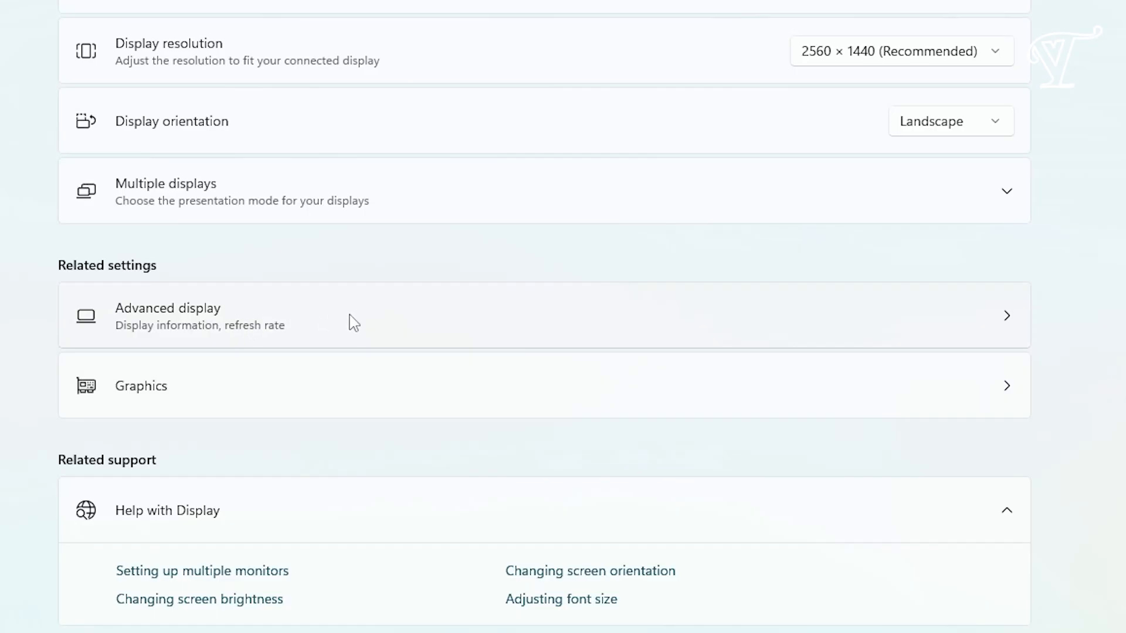
pyautogui.click(542, 320)
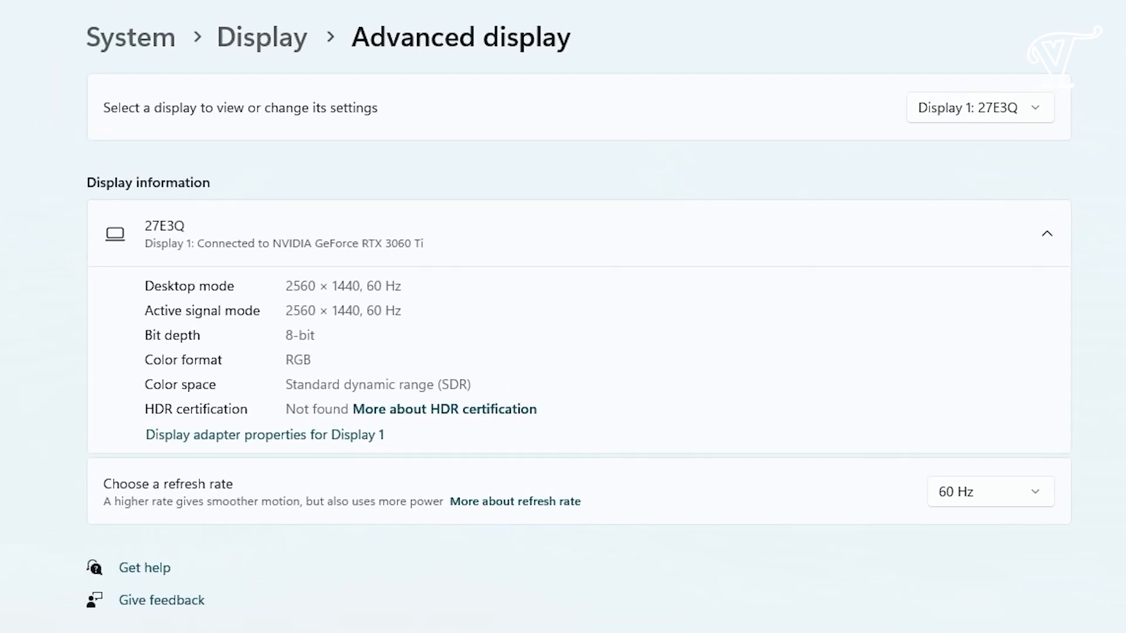
# Step: View the refresh rate choices without changing the selection, and open the display adapter properties for Display 1
pyautogui.click(999, 505)
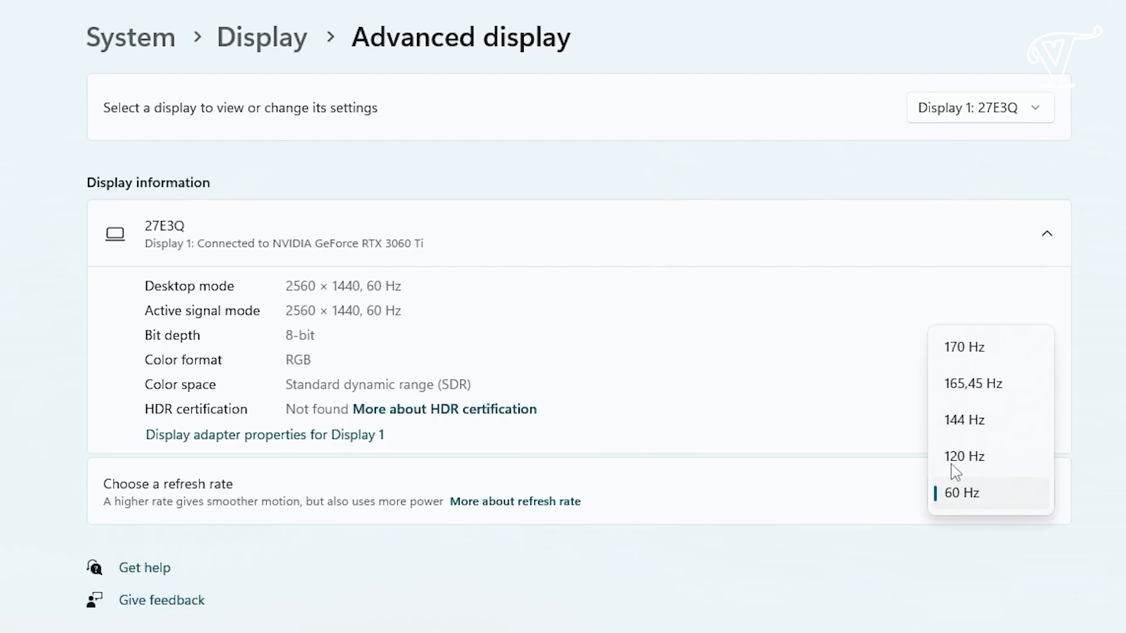
pyautogui.click(995, 528)
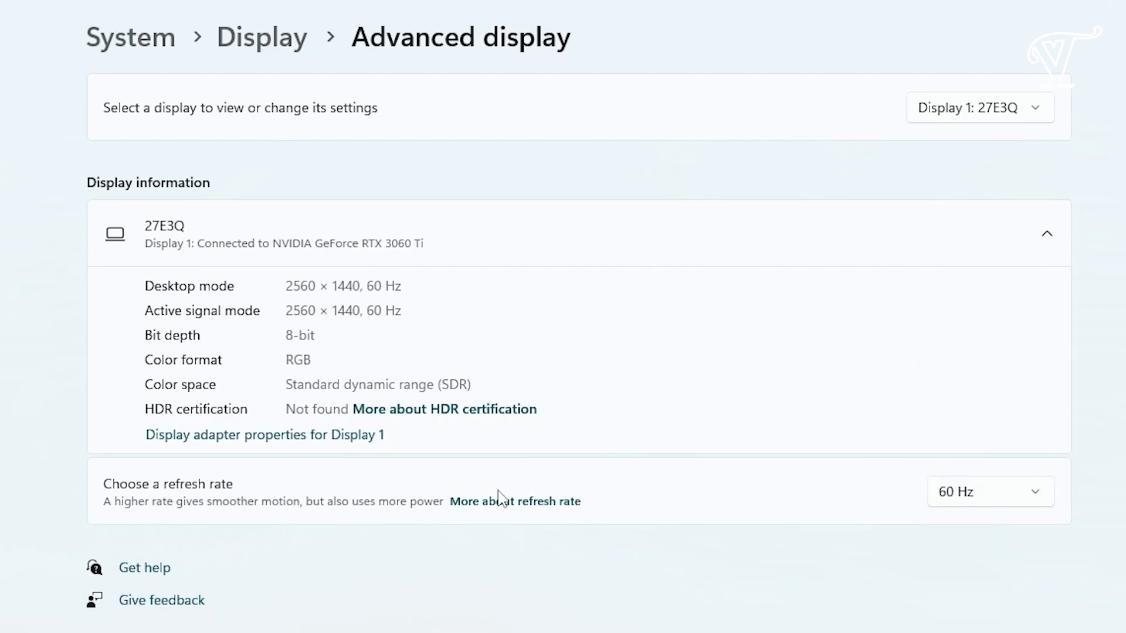
pyautogui.click(215, 435)
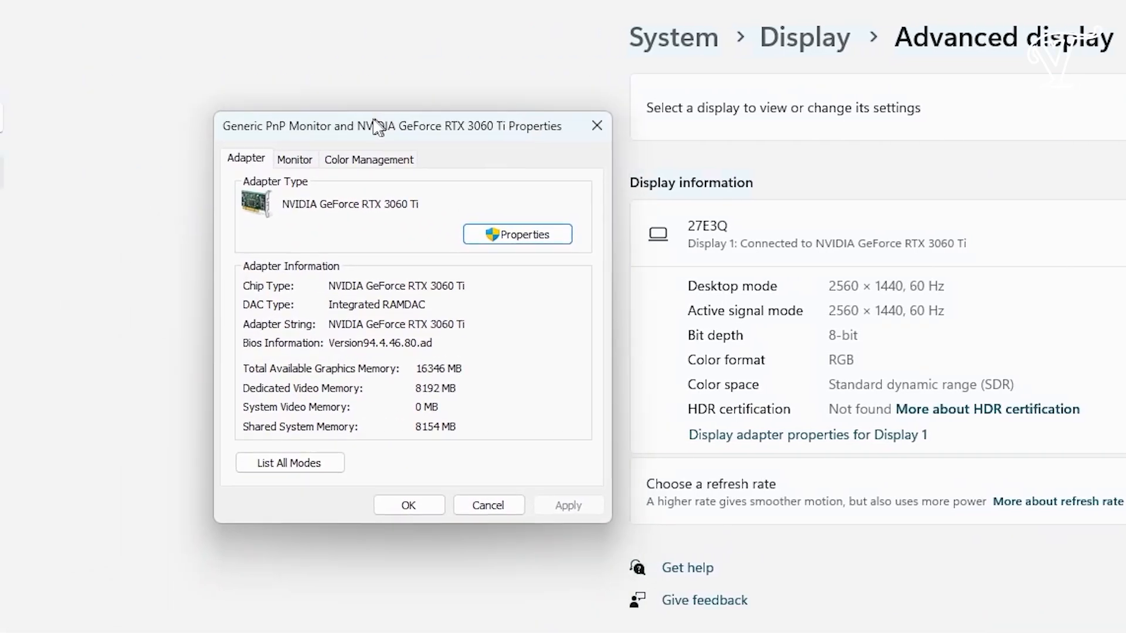
# Step: Examine the graphics adapter's list of all valid display modes and close the list
pyautogui.click(214, 463)
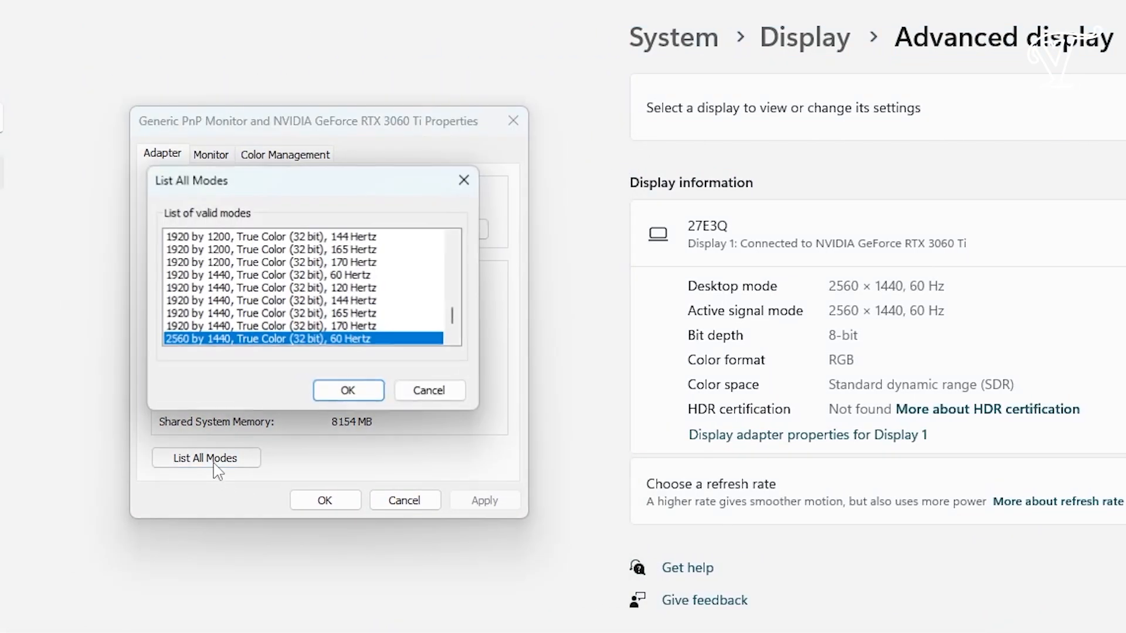
pyautogui.scroll(2, 457, 320)
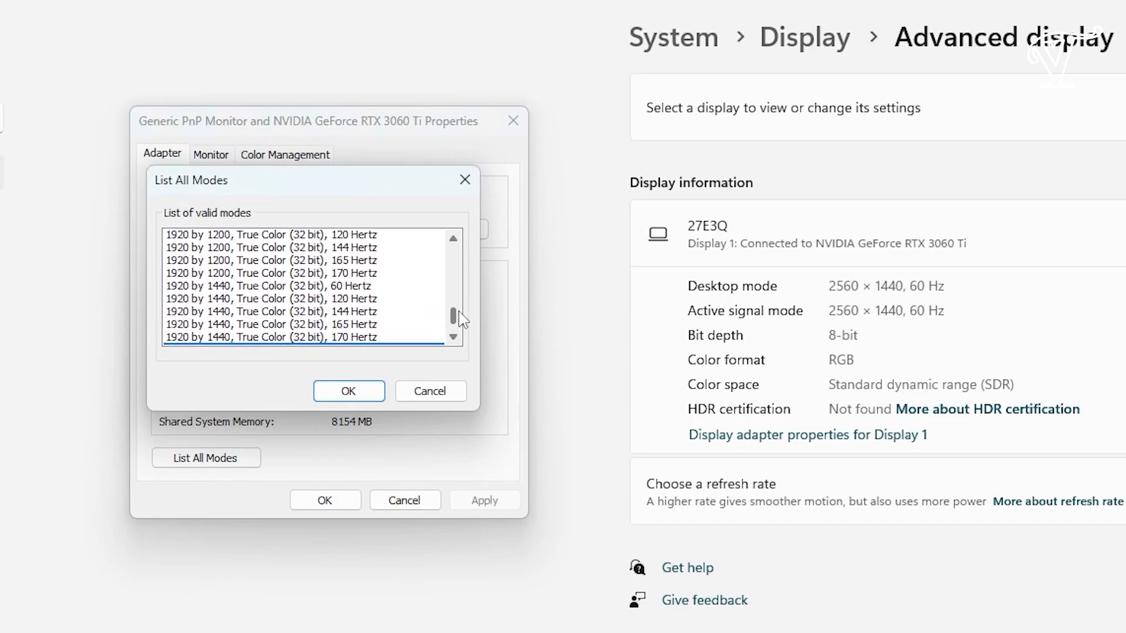
pyautogui.scroll(-3, 461, 321)
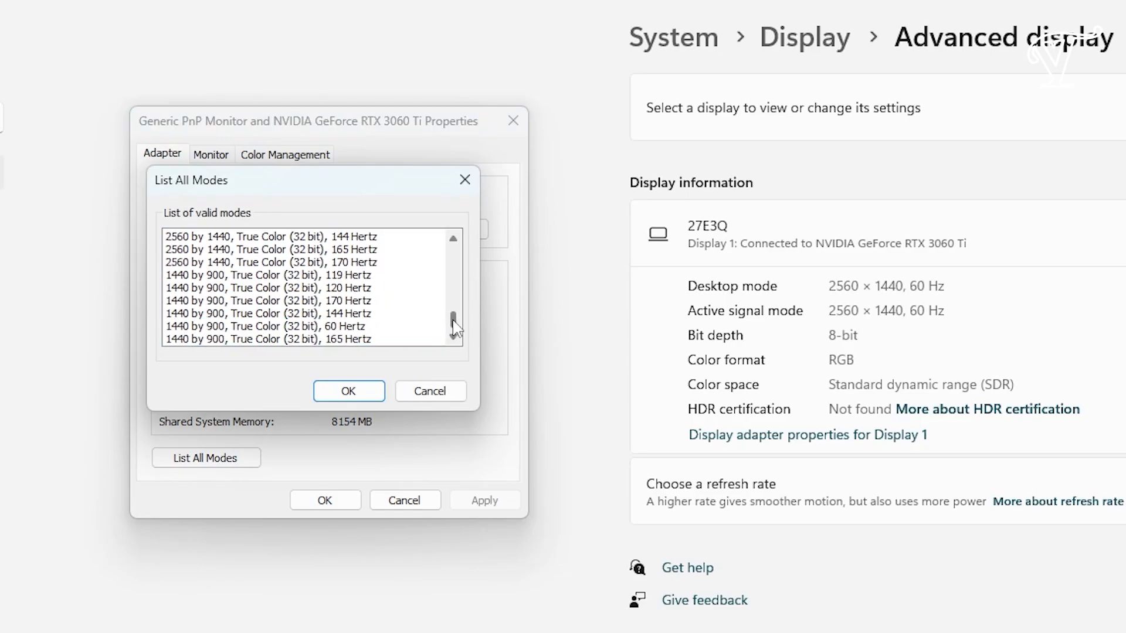
pyautogui.click(464, 181)
# Step: Choose 170 Hertz as the screen refresh rate in the monitor properties for Display 1
pyautogui.click(211, 159)
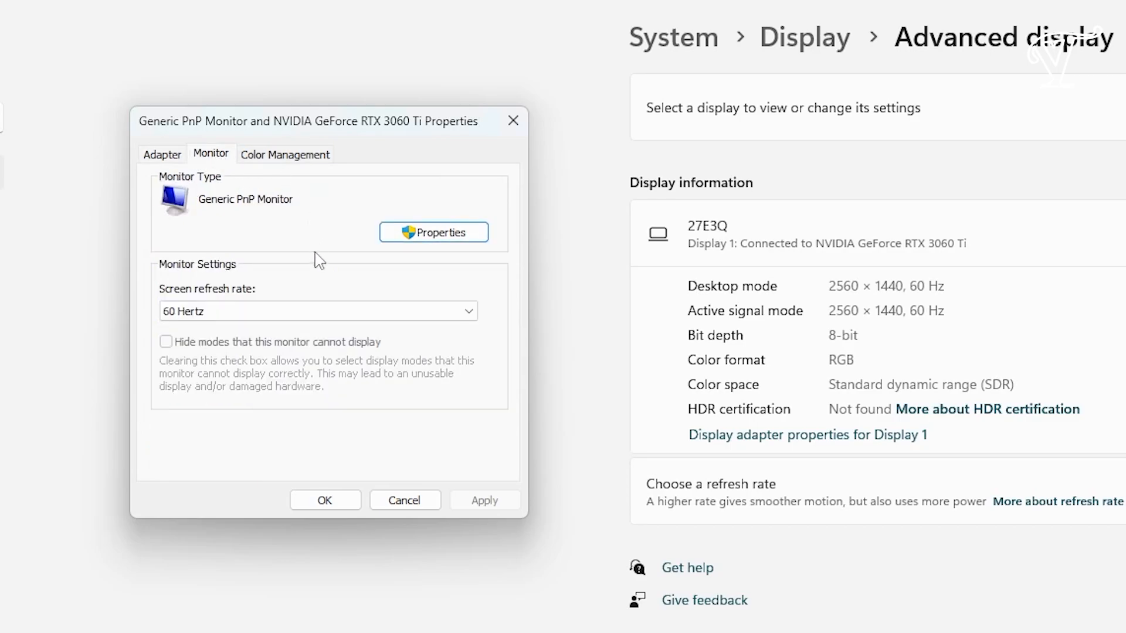
pyautogui.click(265, 311)
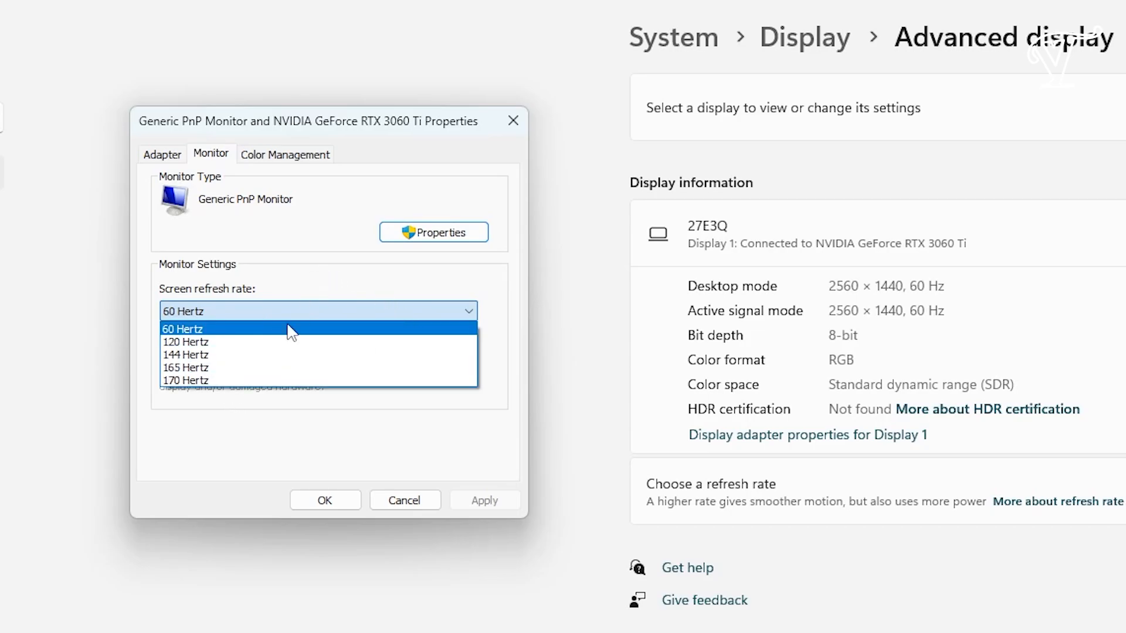
pyautogui.click(253, 381)
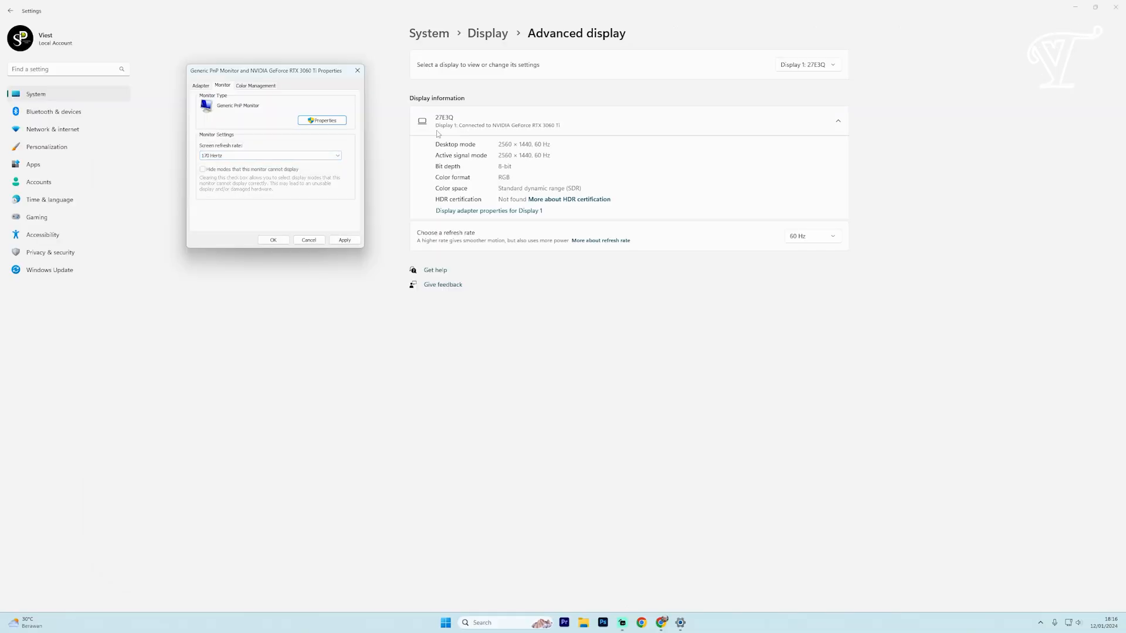
pyautogui.moveTo(310, 78); pyautogui.dragTo(284, 115)
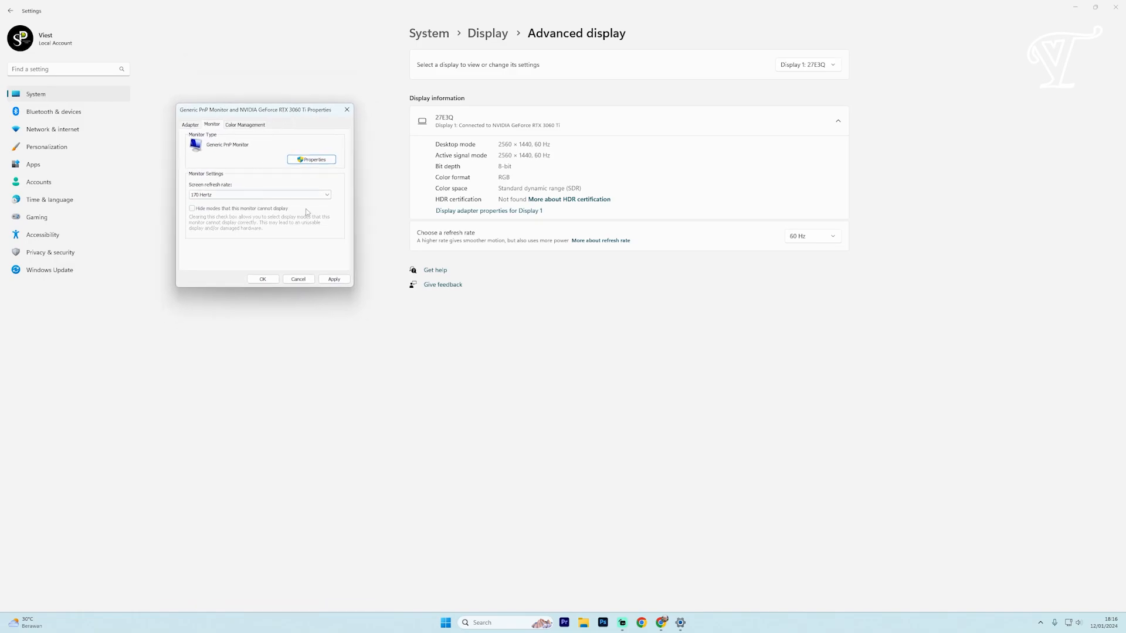
pyautogui.click(258, 198)
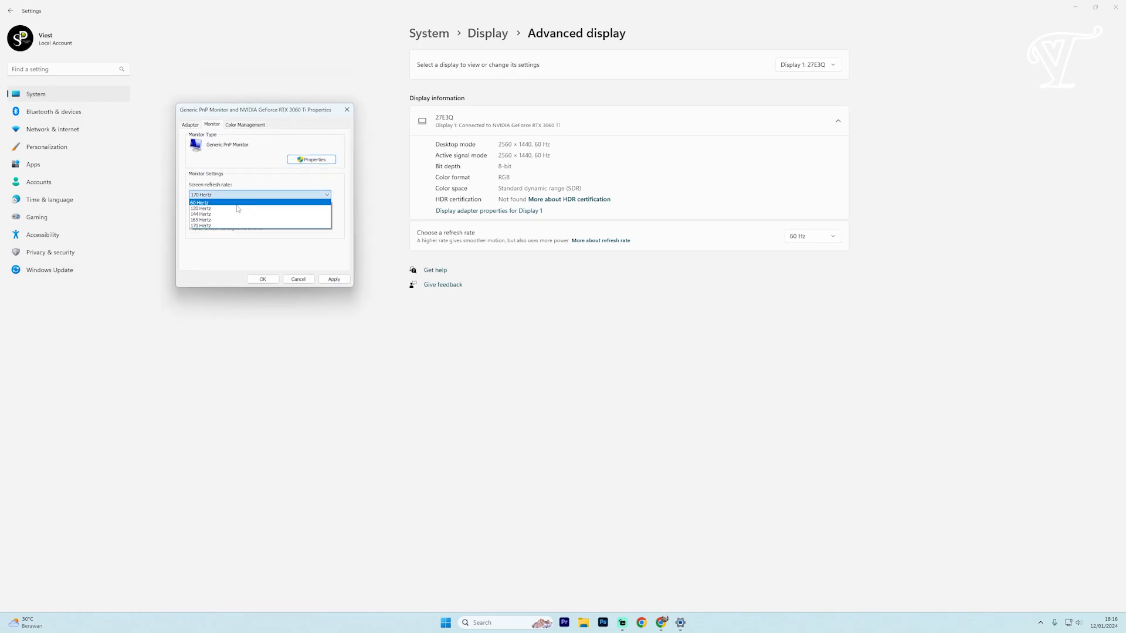
pyautogui.click(237, 202)
pyautogui.click(240, 195)
pyautogui.click(246, 227)
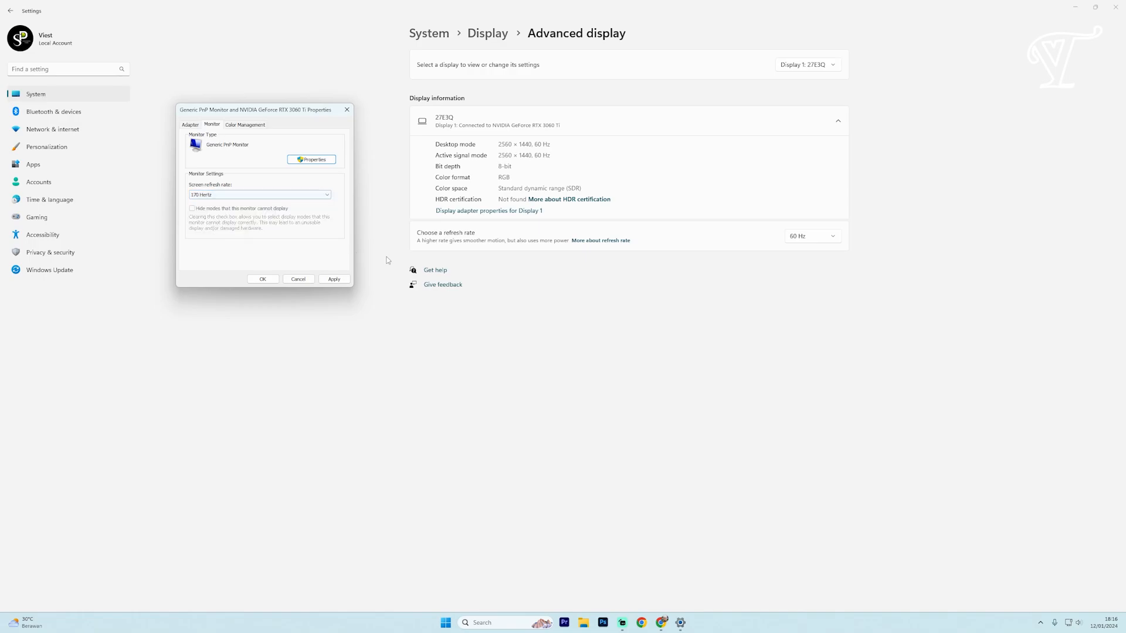
# Step: Apply the chosen monitor refresh rate and keep the changed display settings
pyautogui.click(334, 279)
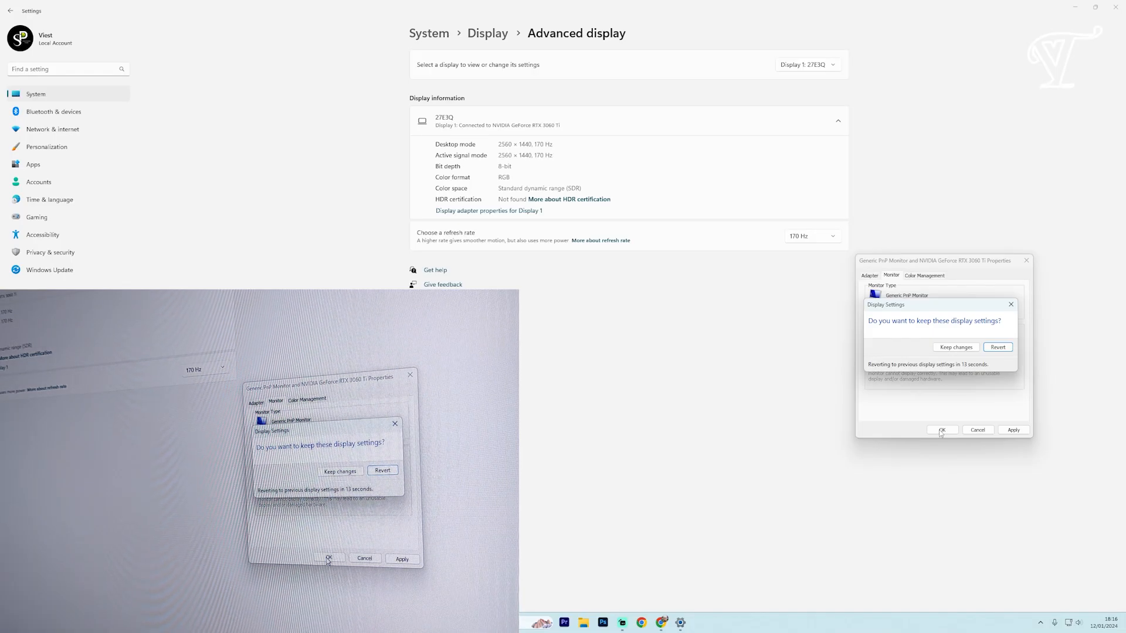
pyautogui.moveTo(952, 309); pyautogui.dragTo(724, 318)
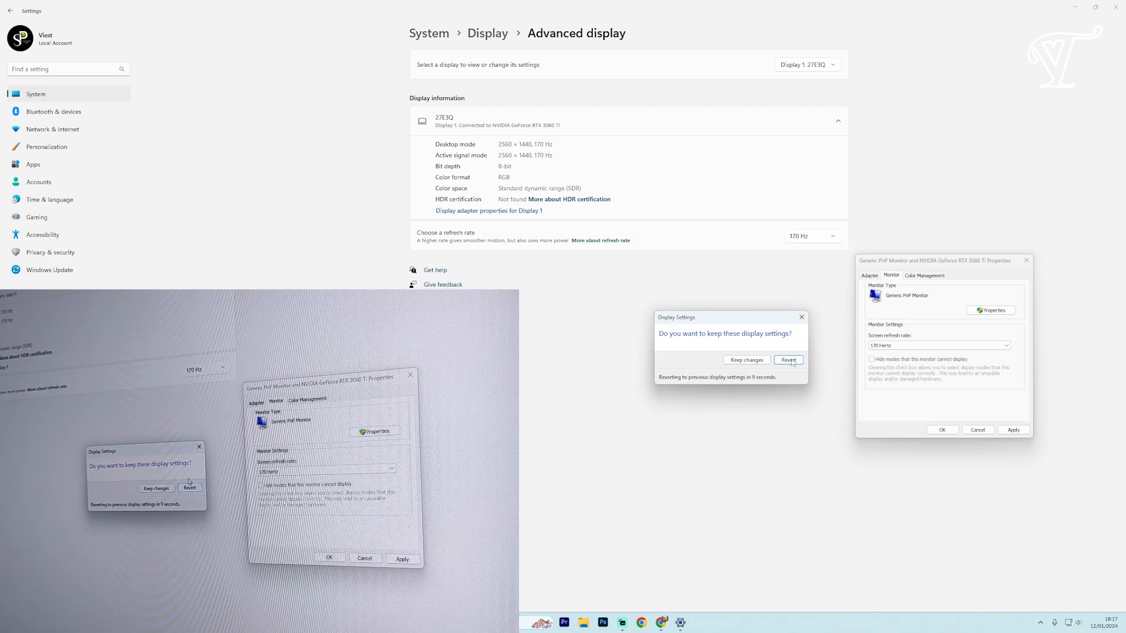
pyautogui.click(740, 361)
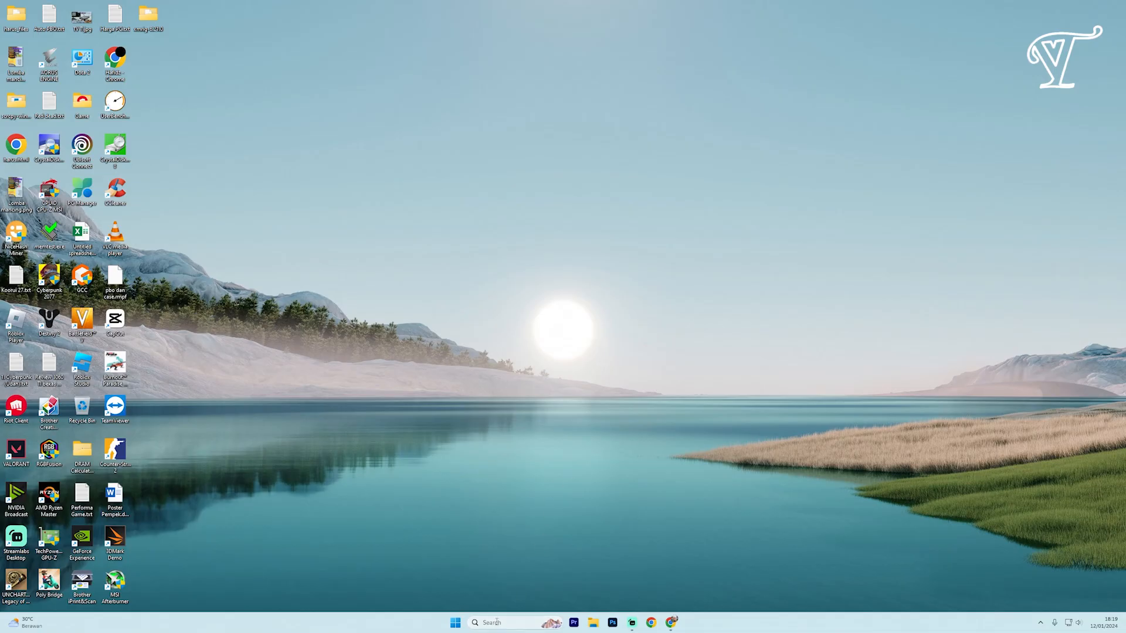
# Step: Search Windows for "nv", open NVIDIA Control Panel, and go to the Change resolution page
pyautogui.click(495, 622)
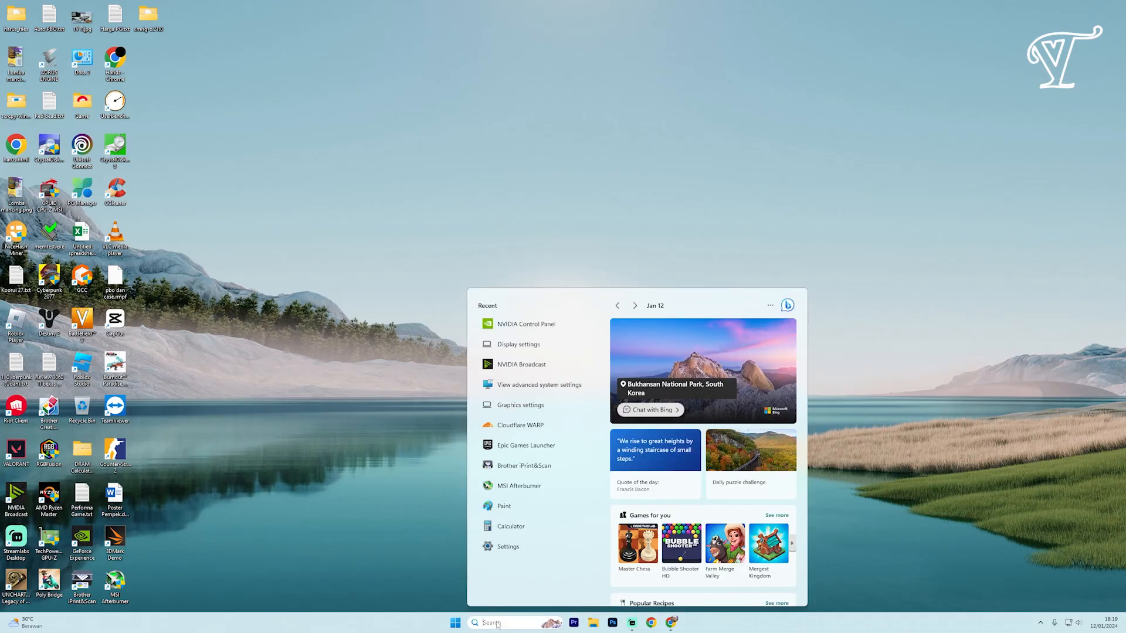
pyautogui.write('nv')
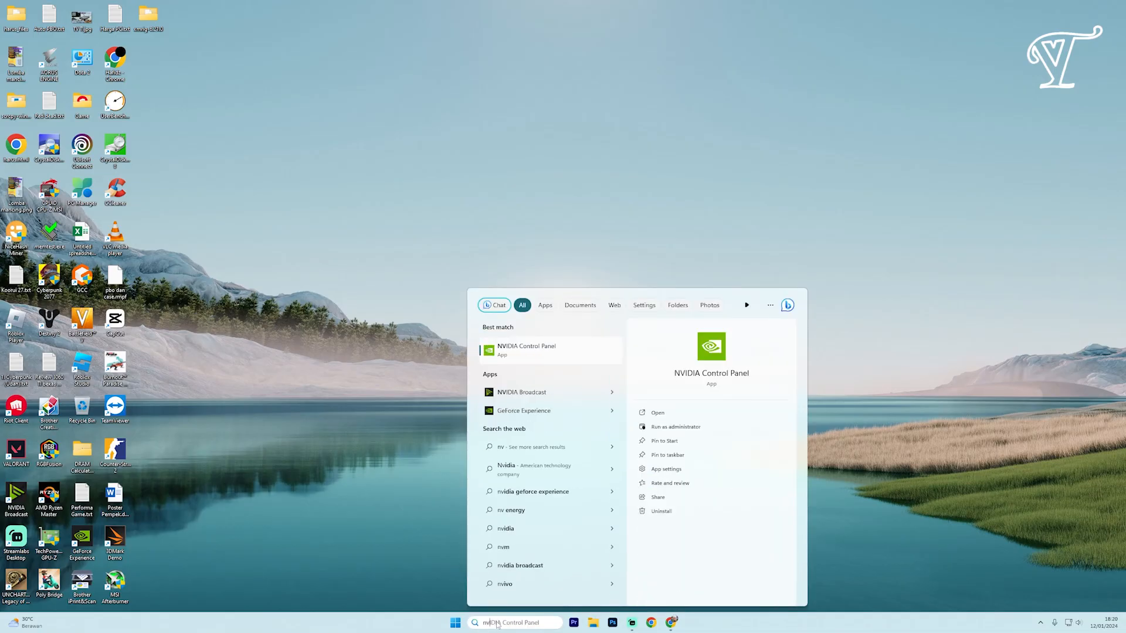
pyautogui.press('Return')
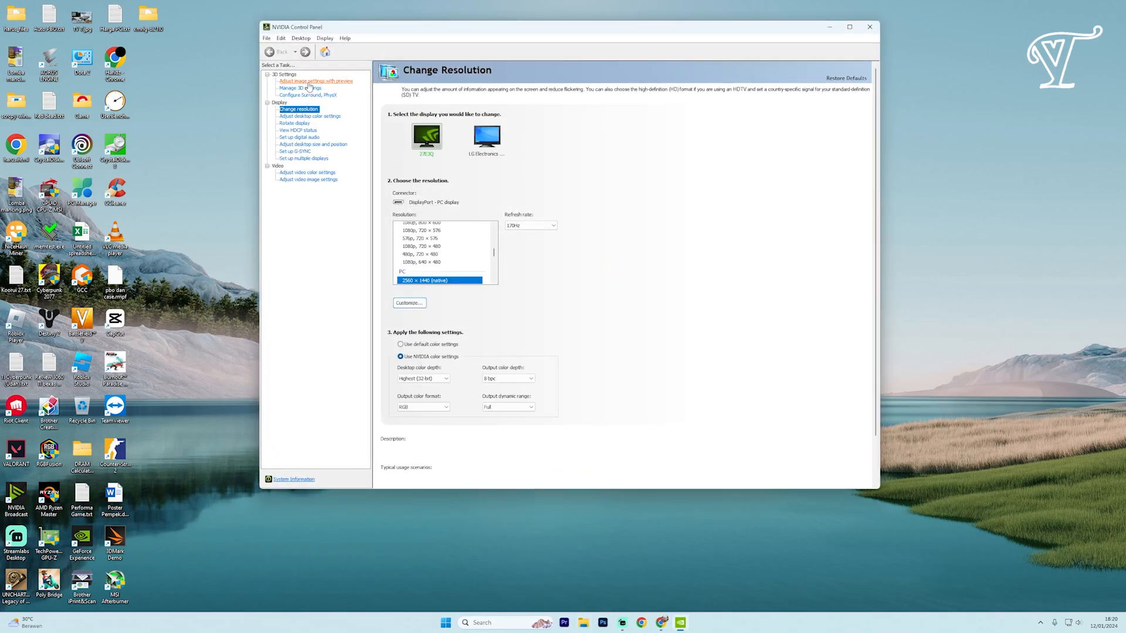
pyautogui.click(309, 81)
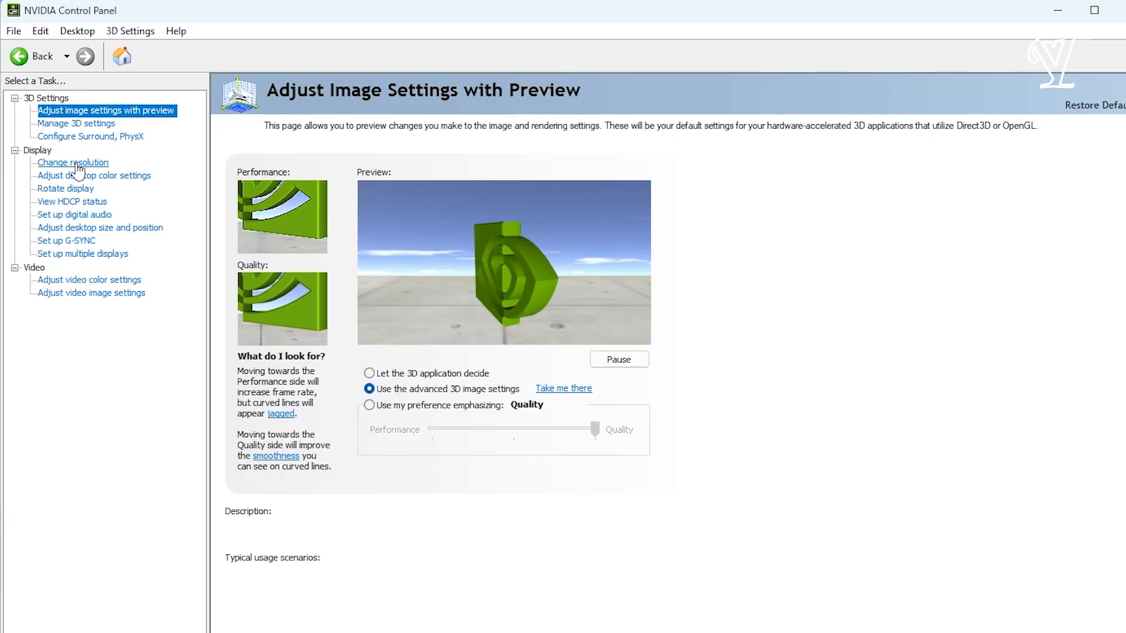
pyautogui.click(76, 164)
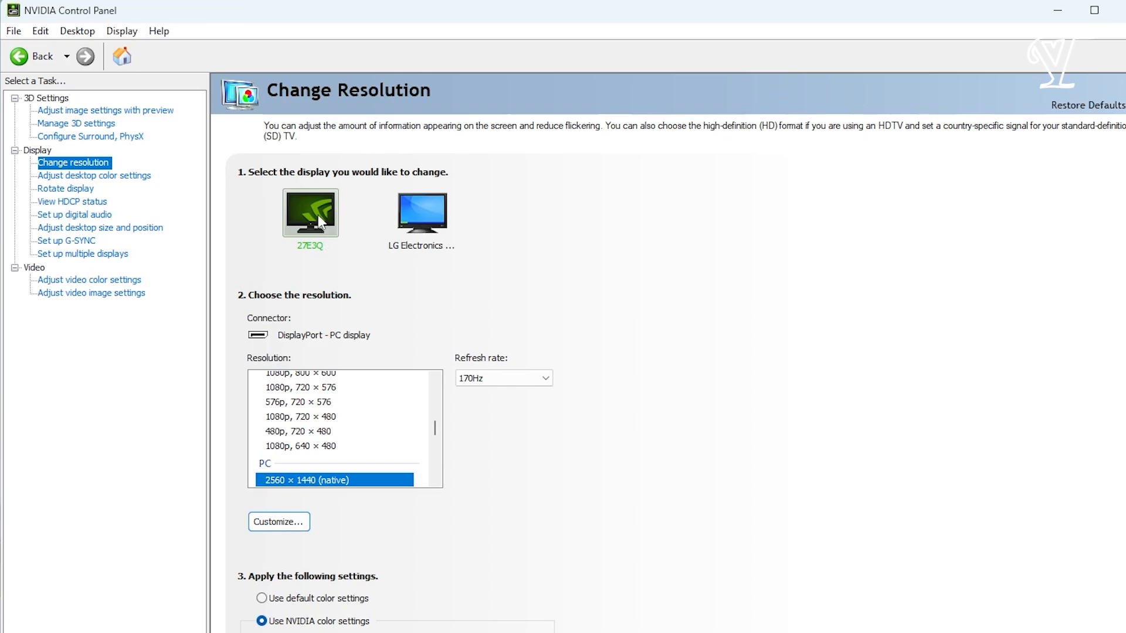
# Step: Compare the connector, resolution and refresh rate of the LG Electronics and 27E3Q displays, leaving the LG Electronics display selected
pyautogui.click(419, 220)
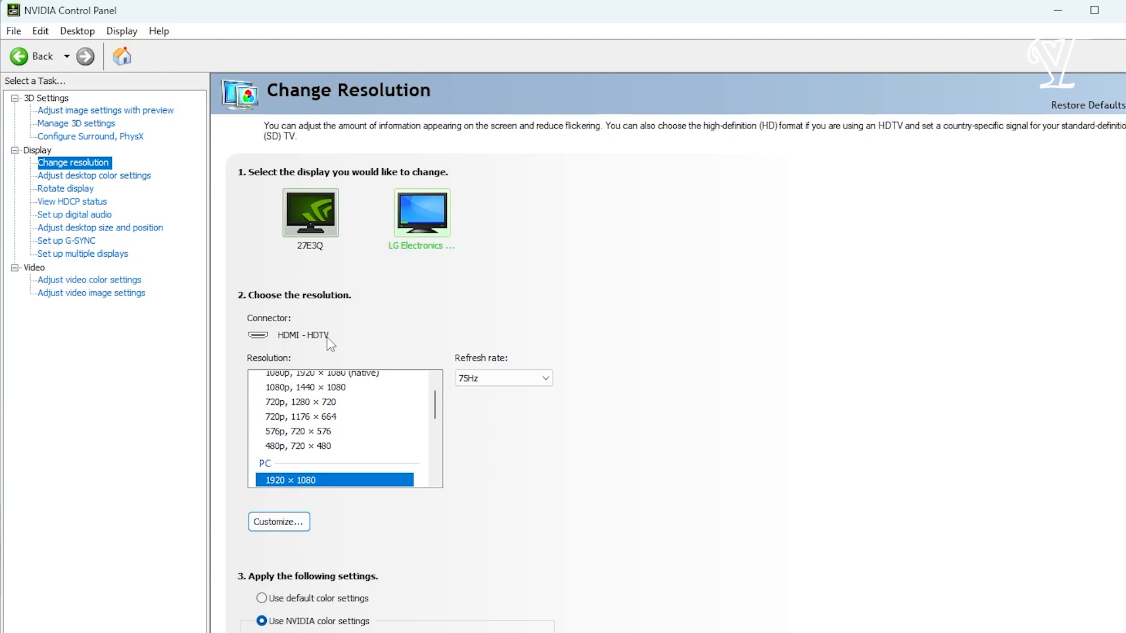
pyautogui.click(312, 204)
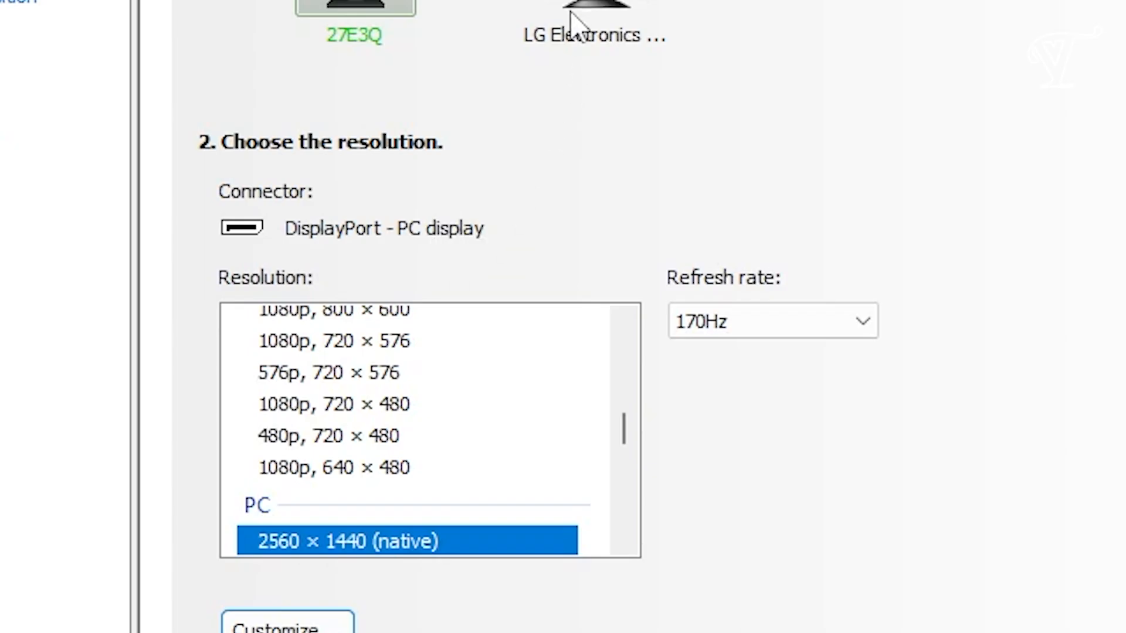
pyautogui.click(417, 217)
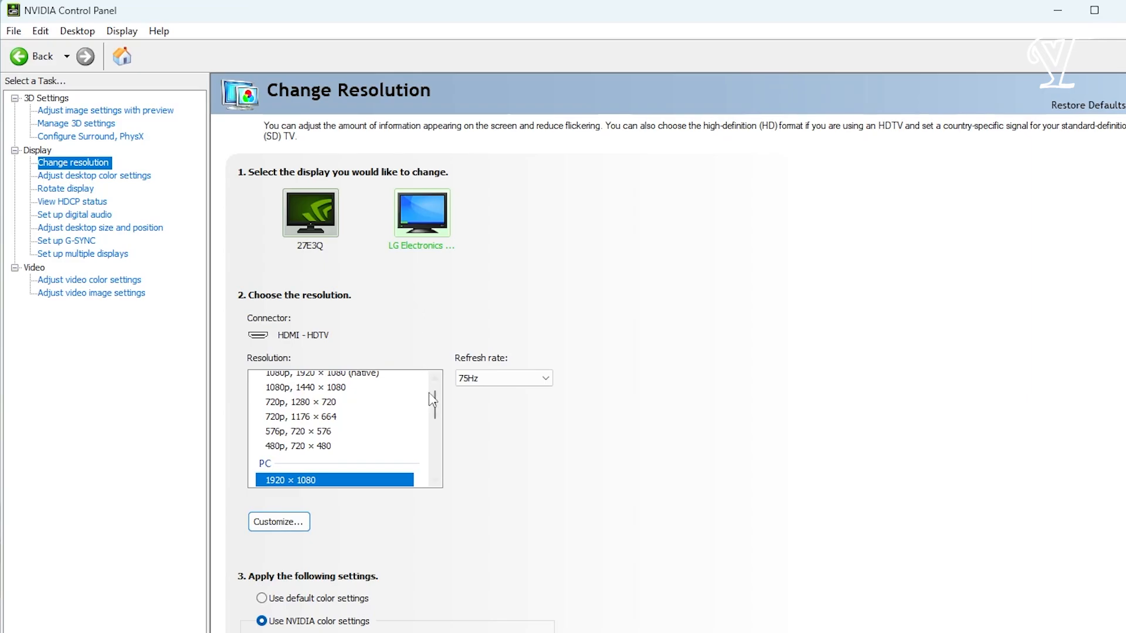
# Step: Try the 1080p, 1920 × 1080 (native) resolution for the LG Electronics display and check its refresh rate choices, keeping 60Hz selected
pyautogui.scroll(2, 433, 400)
pyautogui.click(340, 395)
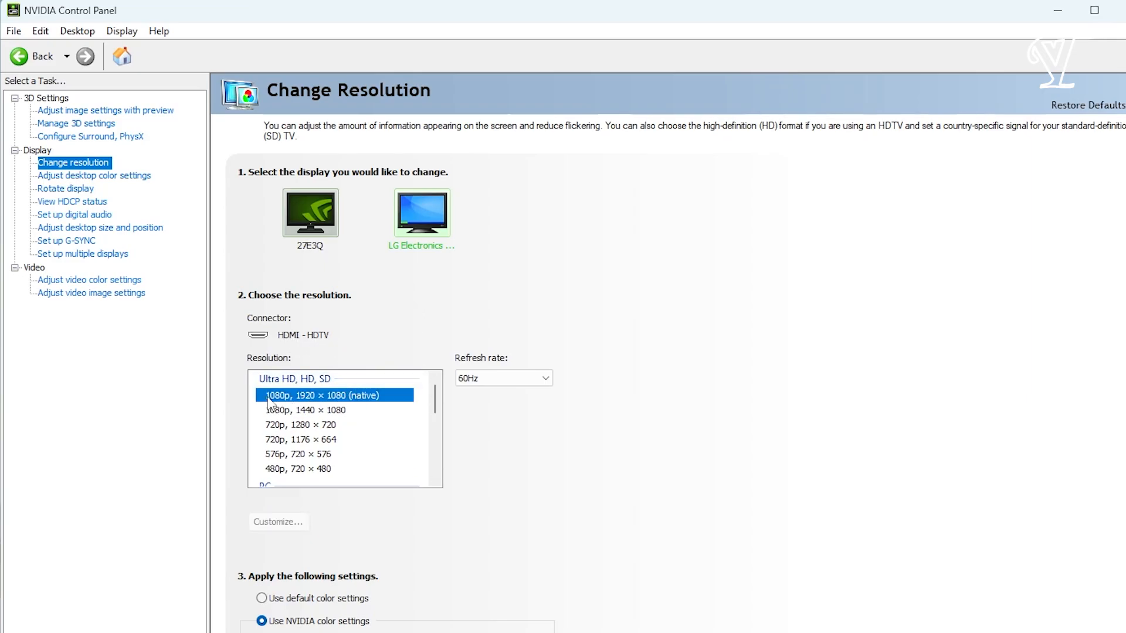
pyautogui.click(498, 379)
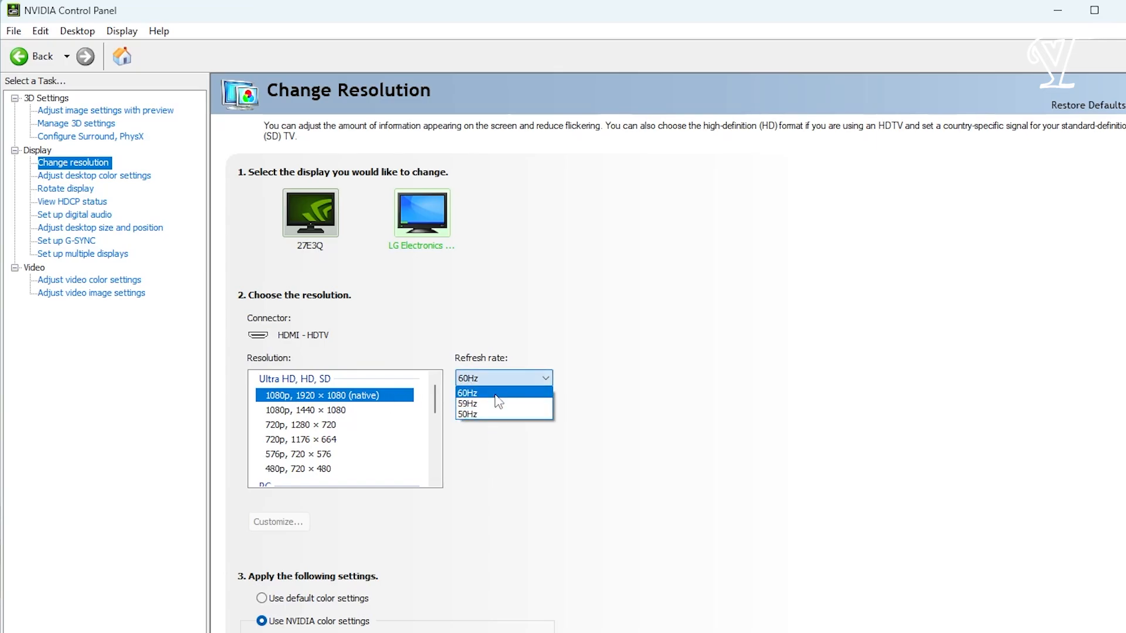
pyautogui.click(494, 394)
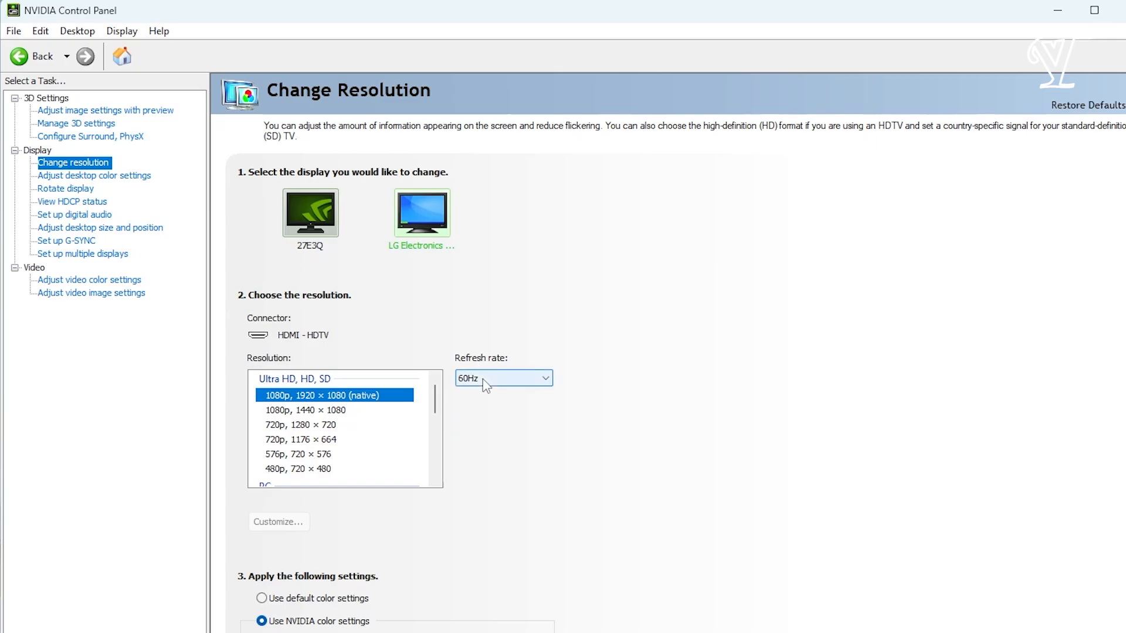
pyautogui.click(482, 379)
pyautogui.click(479, 331)
pyautogui.click(479, 380)
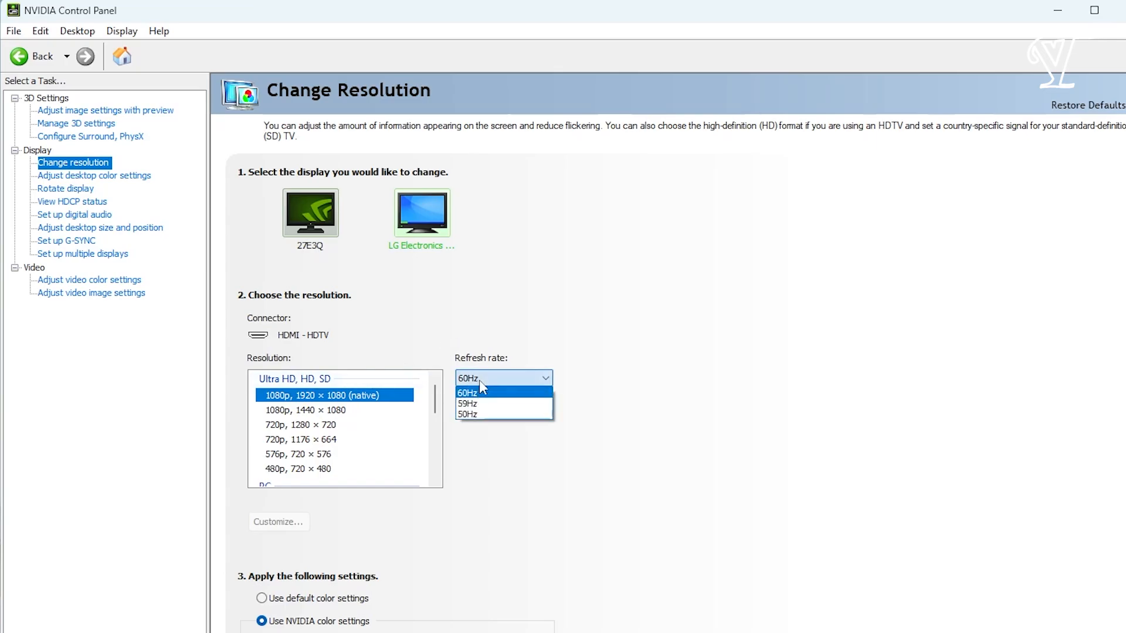
pyautogui.click(491, 392)
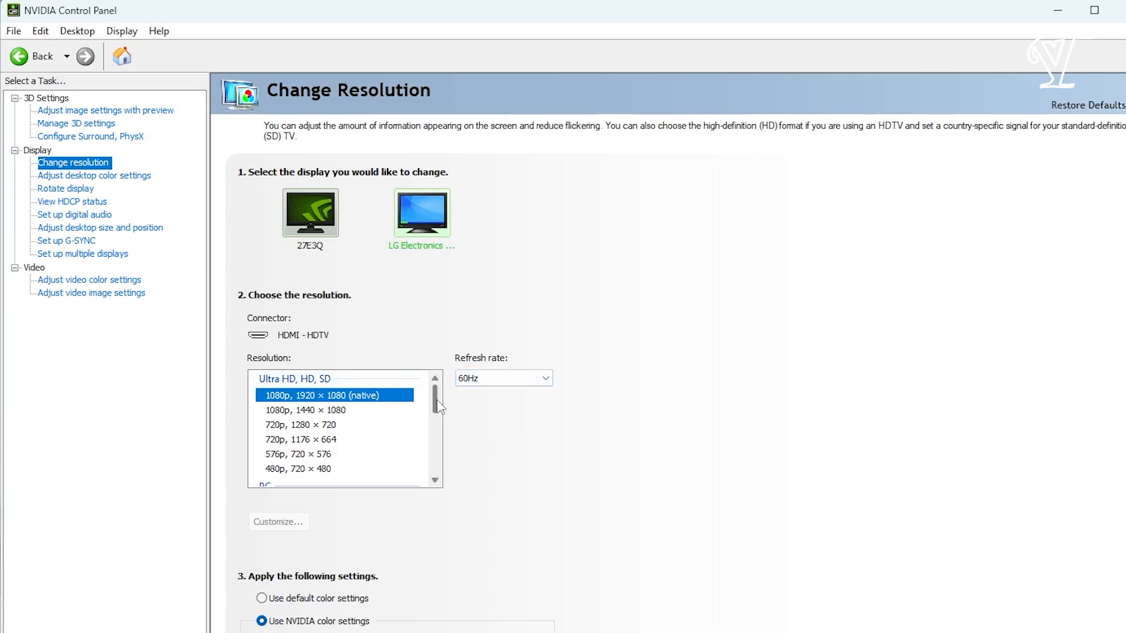
# Step: Set the LG Electronics display to the PC resolution 1920 × 1080 at 75Hz, and apply and keep the changes
pyautogui.scroll(-2, 351, 432)
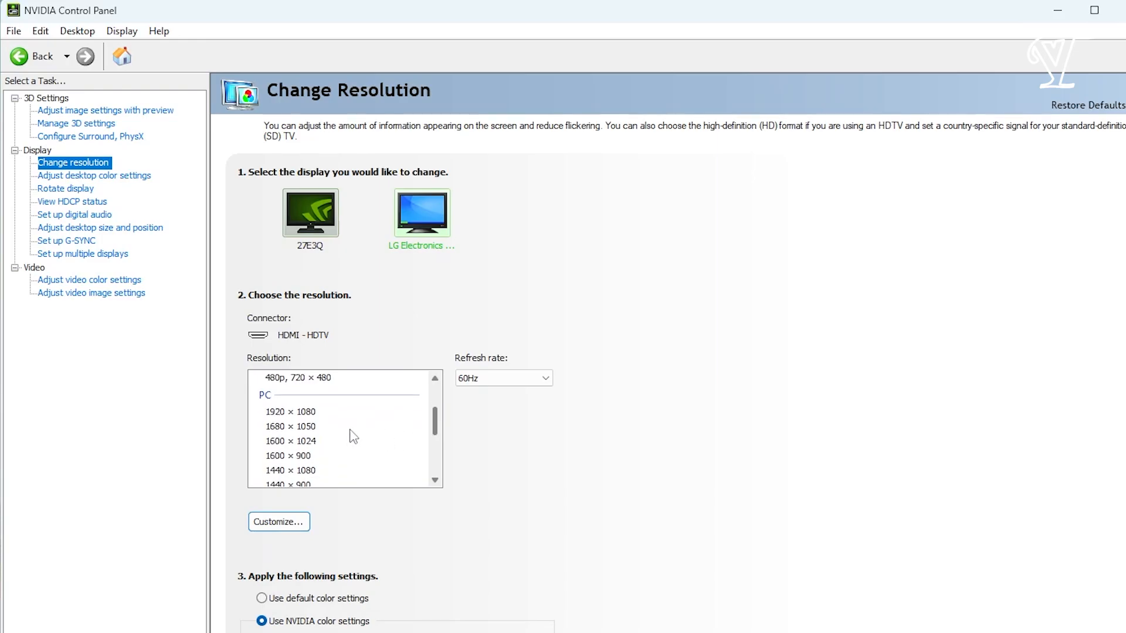
pyautogui.click(299, 413)
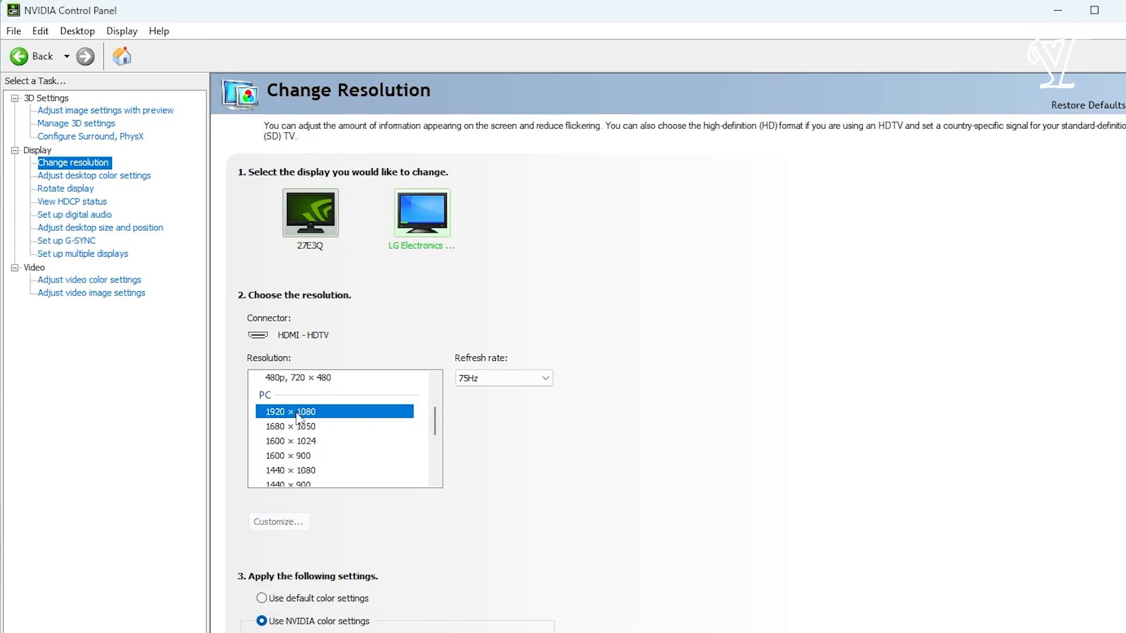
pyautogui.click(480, 380)
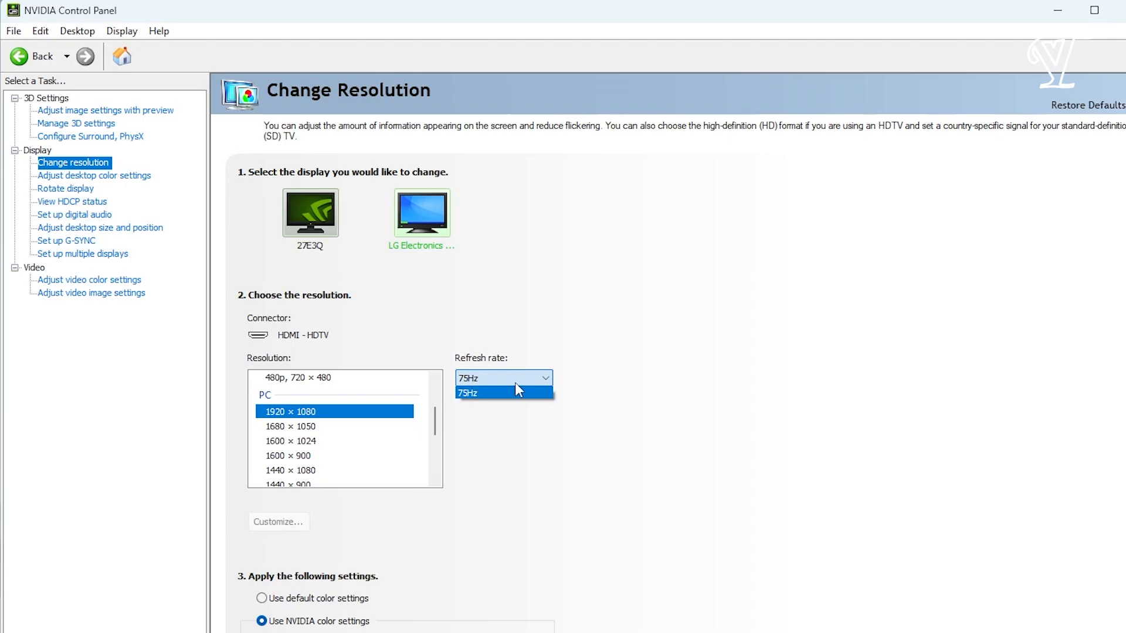
pyautogui.click(501, 392)
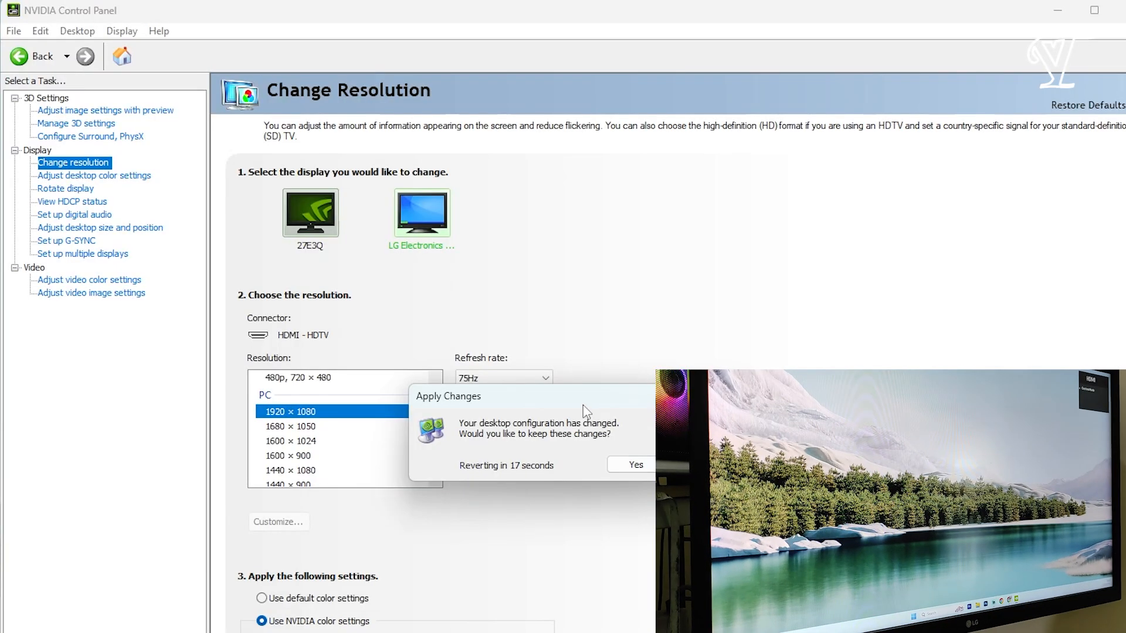
pyautogui.moveTo(583, 405); pyautogui.dragTo(765, 397)
pyautogui.click(801, 457)
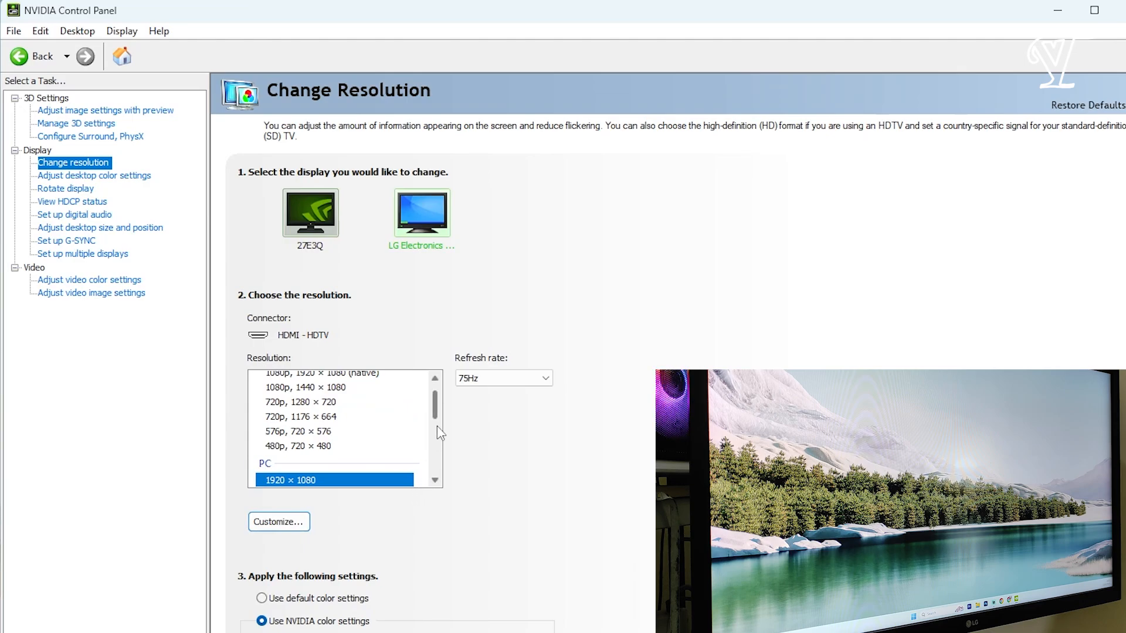
pyautogui.scroll(1, 439, 404)
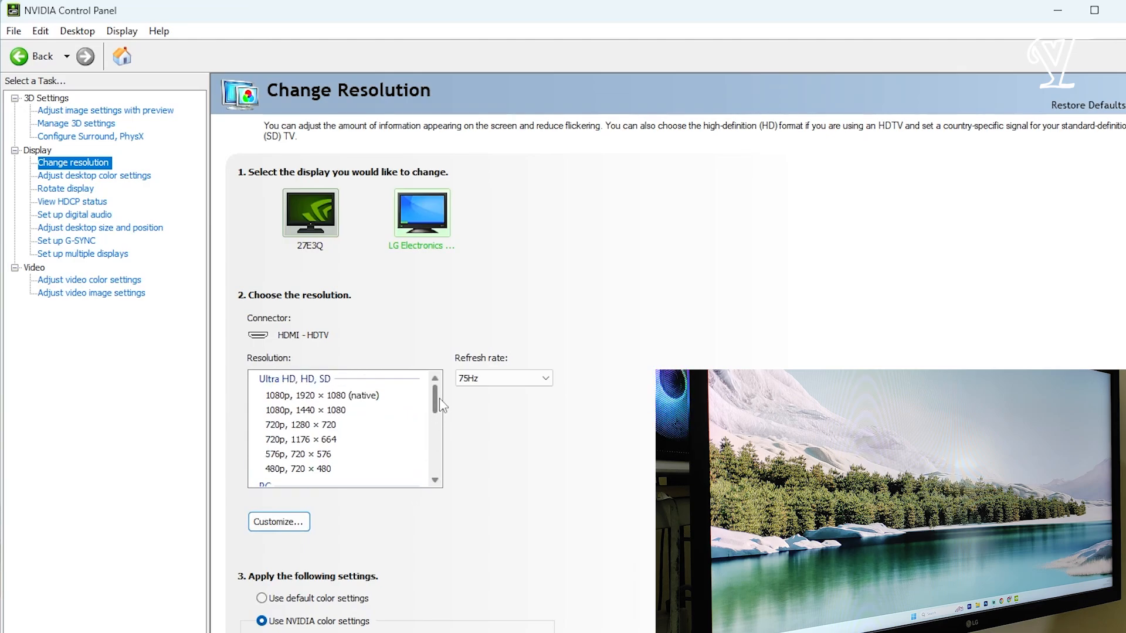
pyautogui.scroll(-1, 440, 424)
pyautogui.moveTo(437, 417); pyautogui.dragTo(437, 434)
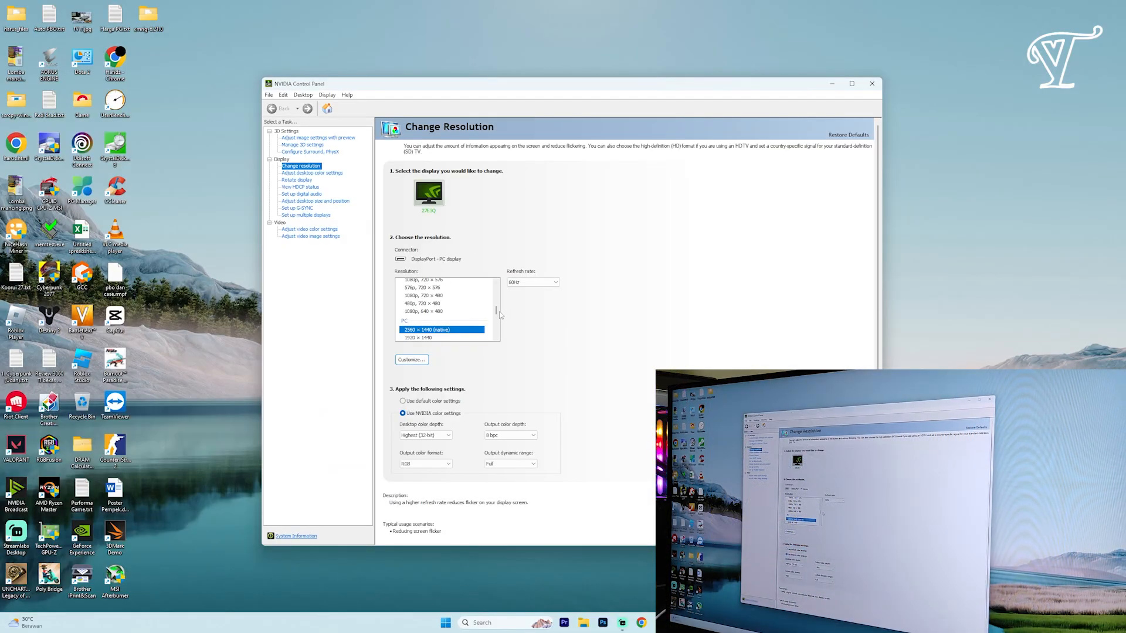
# Step: Set the 27E3Q display to 170Hz at the PC resolution 2560 × 1440 (native), and apply and keep the changes
pyautogui.scroll(-1, 497, 317)
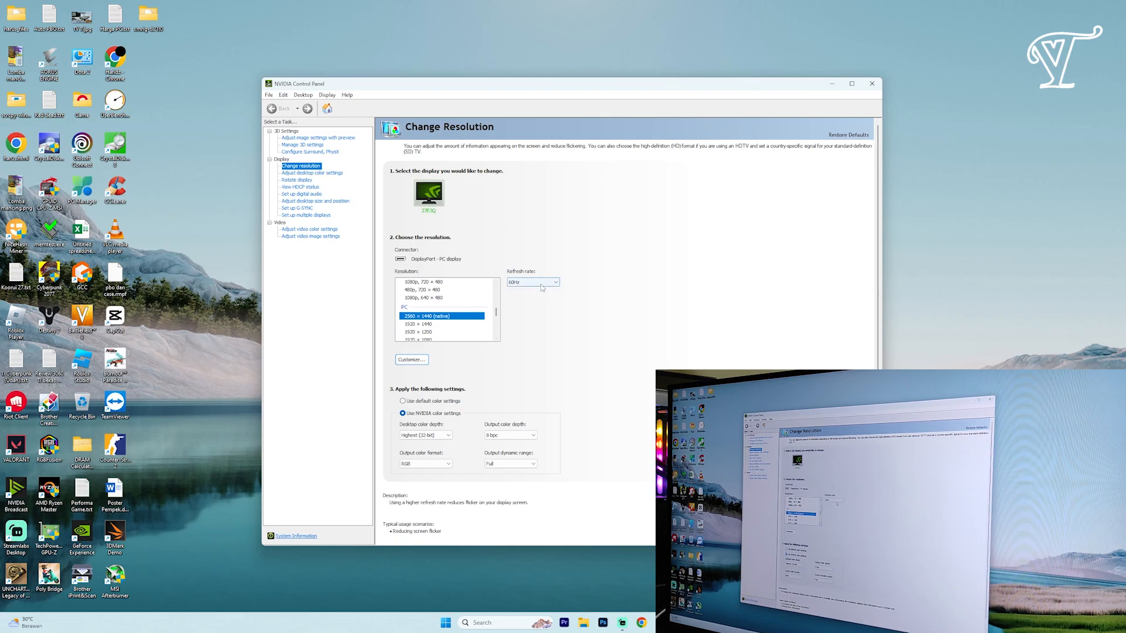
pyautogui.click(534, 282)
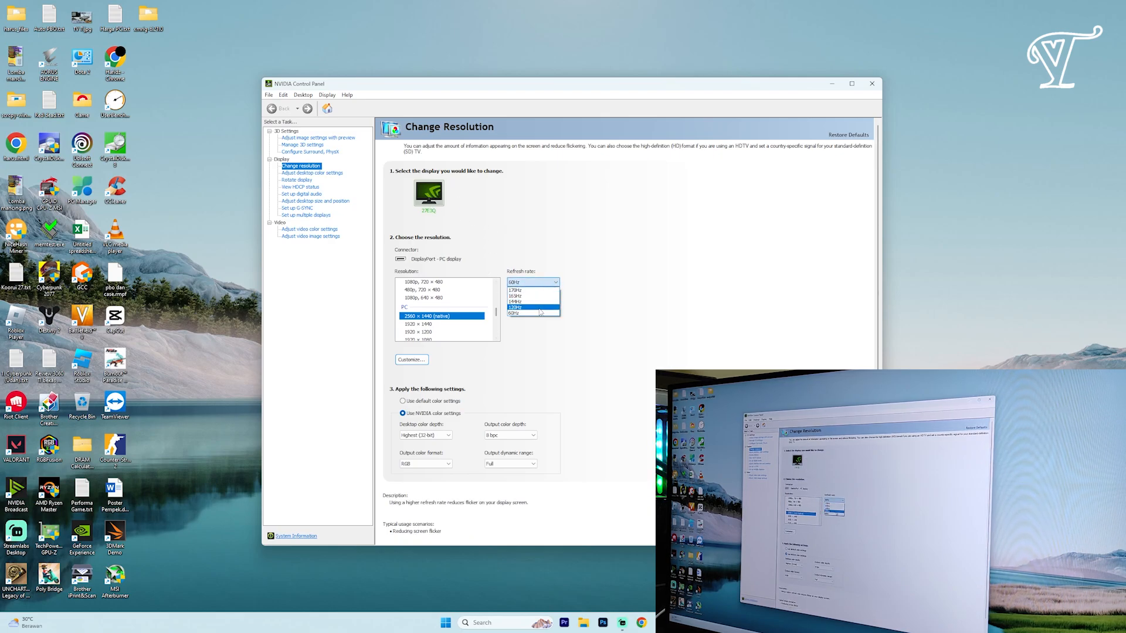
pyautogui.click(539, 291)
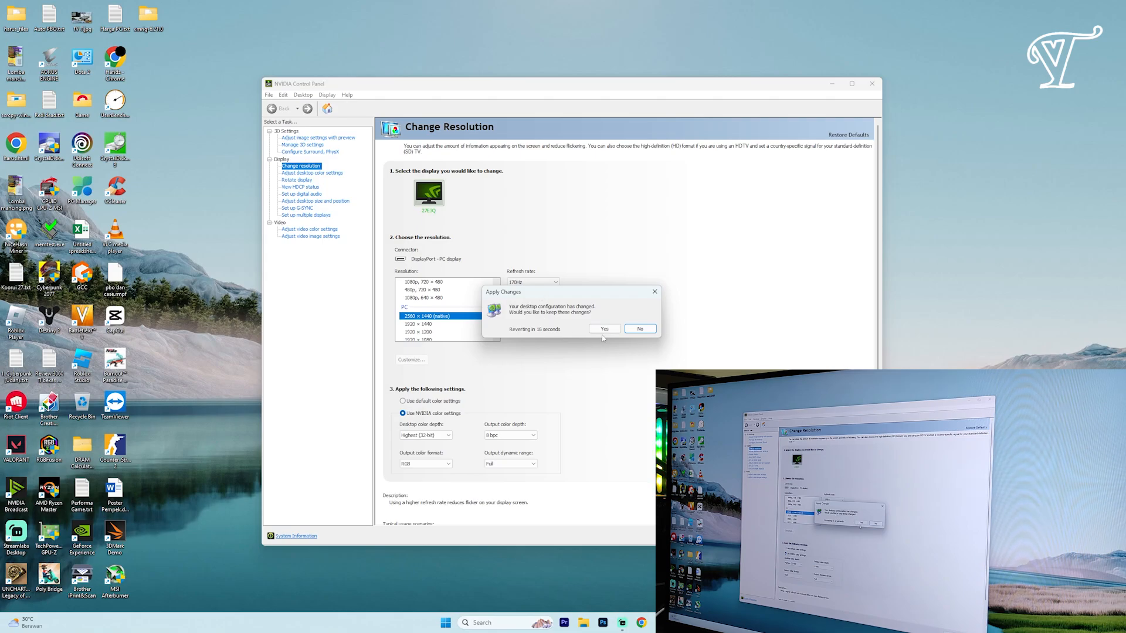
pyautogui.click(604, 329)
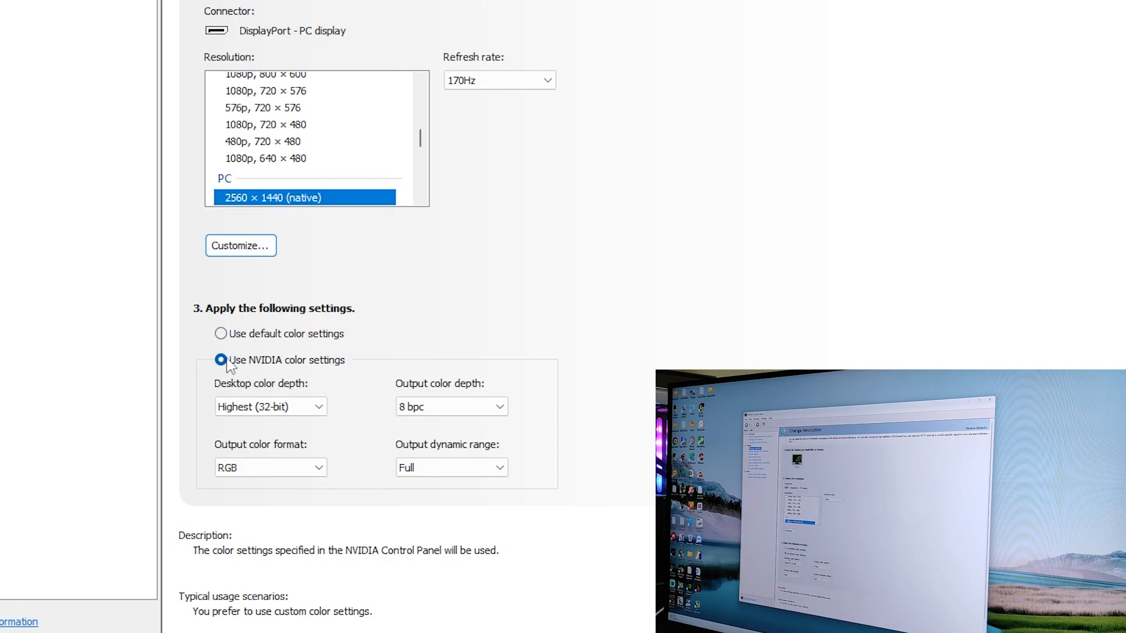
# Step: Open the resolution customization for the 27E3Q display, look through the extra PC resolutions, and start creating a custom resolution
pyautogui.click(241, 252)
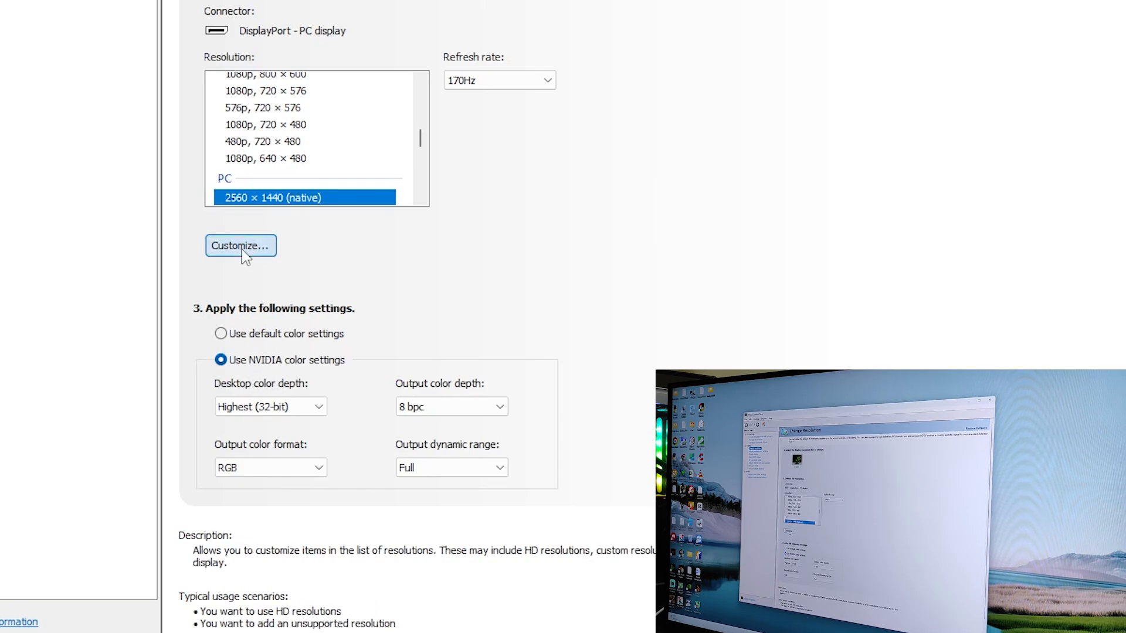
pyautogui.scroll(-1, 327, 332)
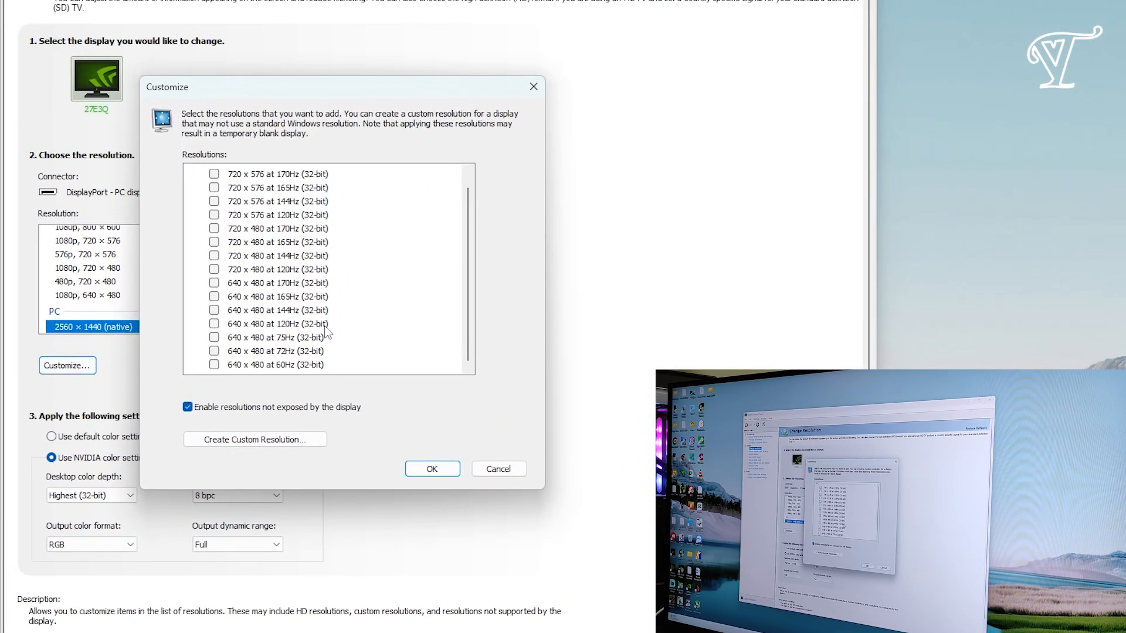
pyautogui.scroll(1, 303, 351)
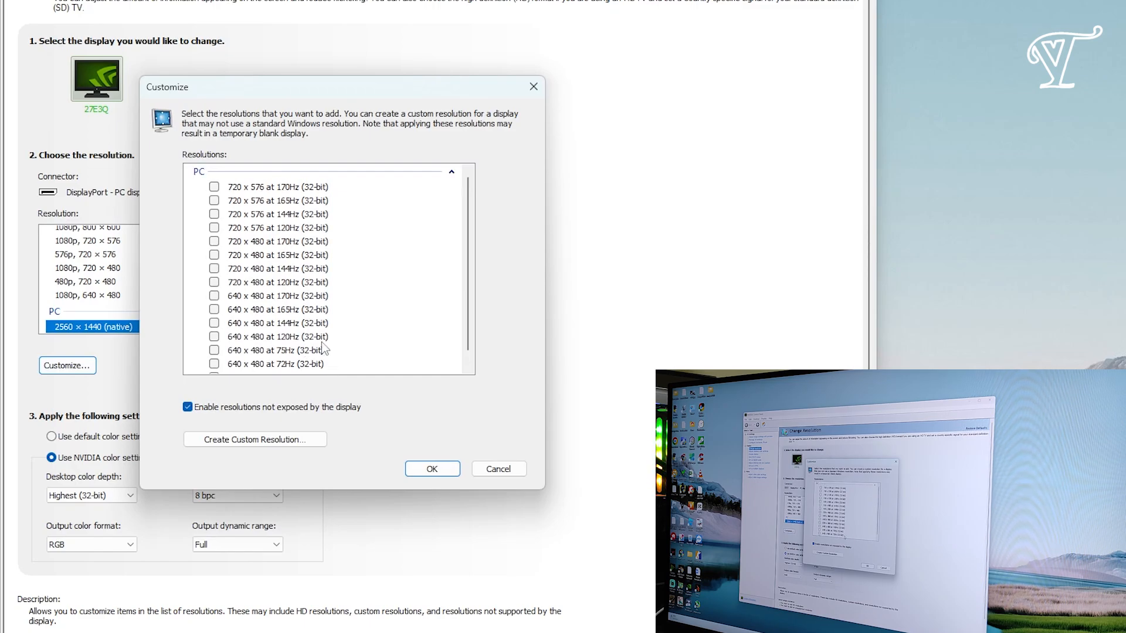
pyautogui.click(272, 439)
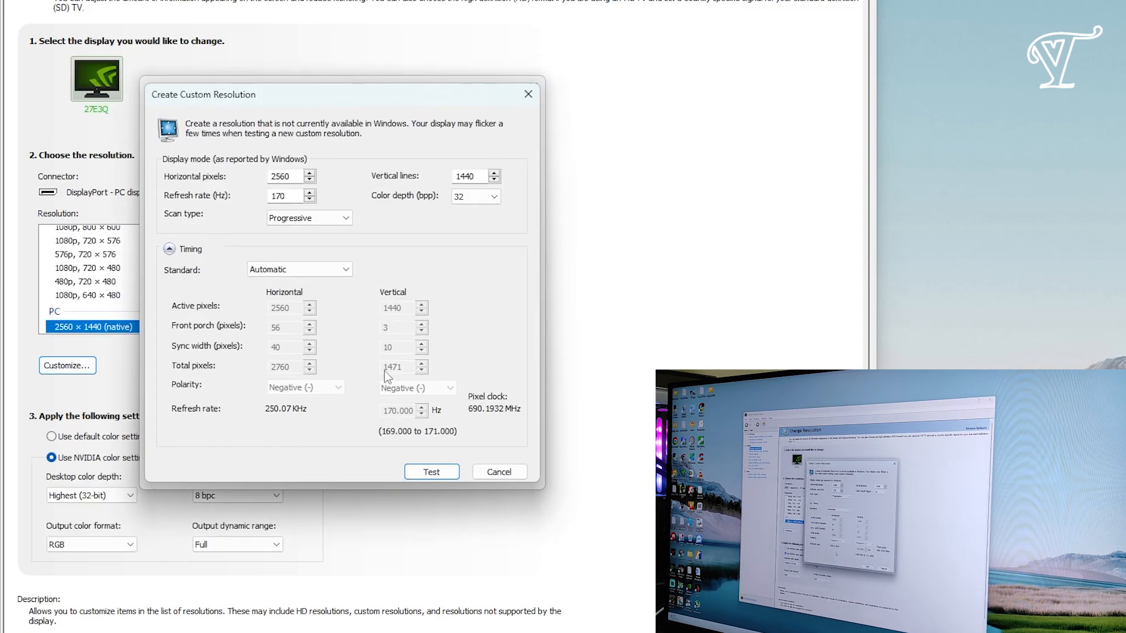
# Step: Test a custom 2560 × 1440 resolution with the refresh rate raised to 171 Hz, and dismiss saving it
pyautogui.doubleClick(291, 197)
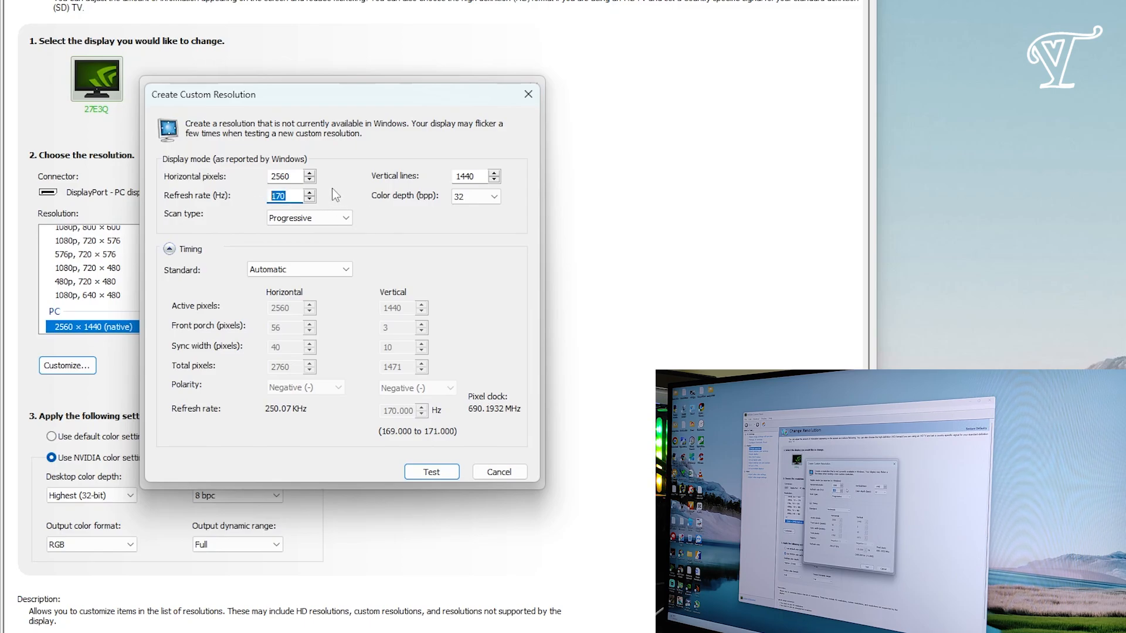
pyautogui.click(302, 196)
pyautogui.click(419, 472)
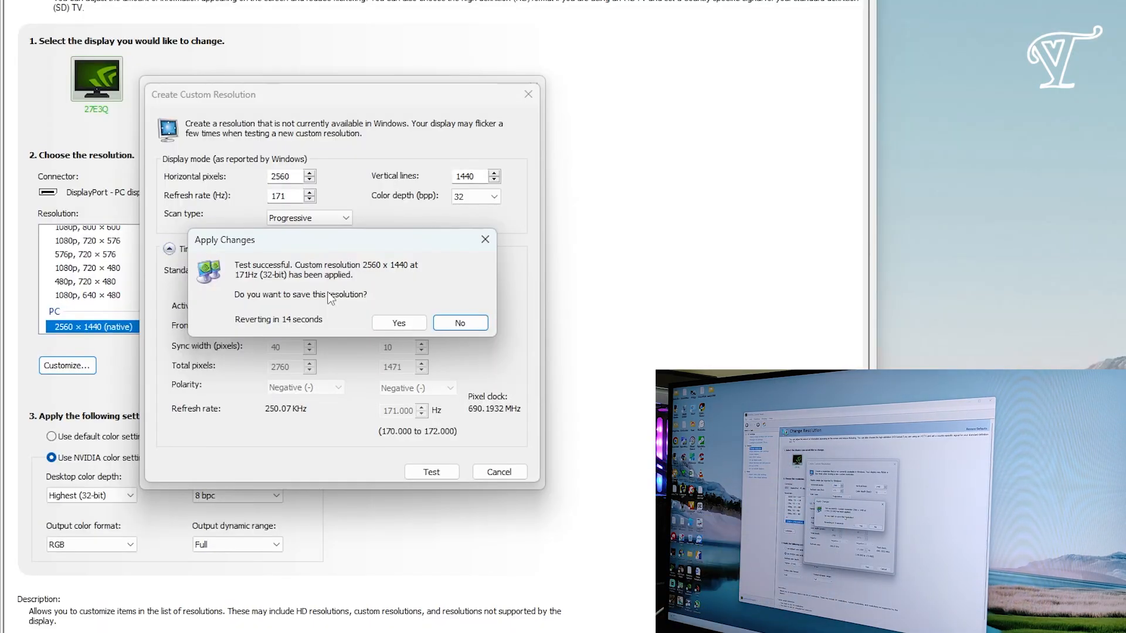
pyautogui.click(485, 240)
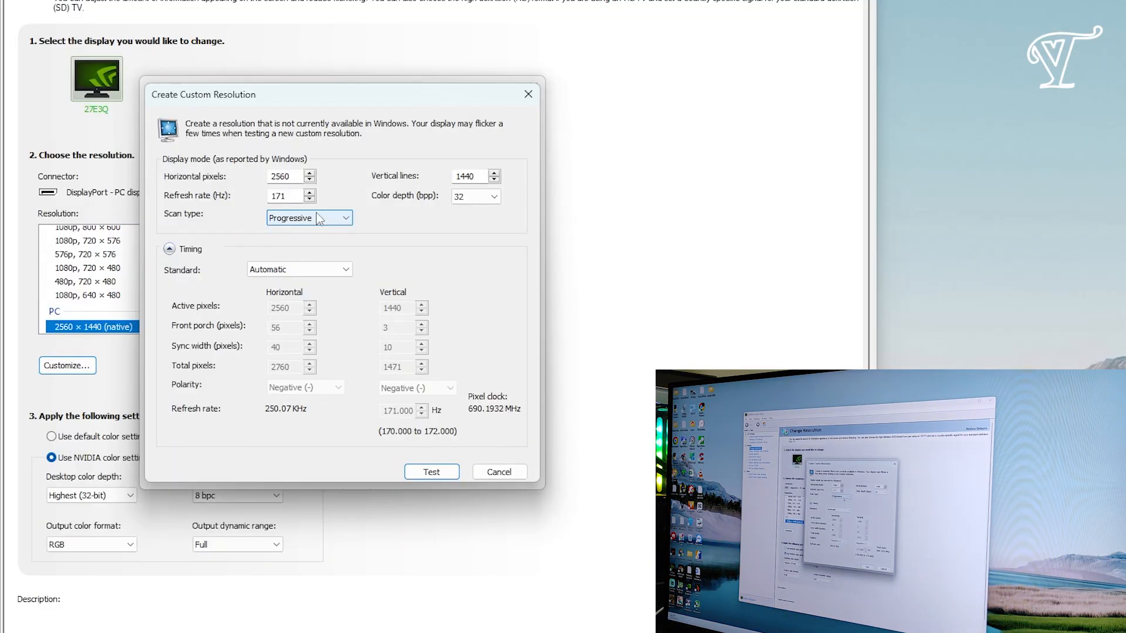
# Step: Raise the custom resolution's refresh rate to 172 Hz, test it, and save the custom resolution
pyautogui.click(310, 193)
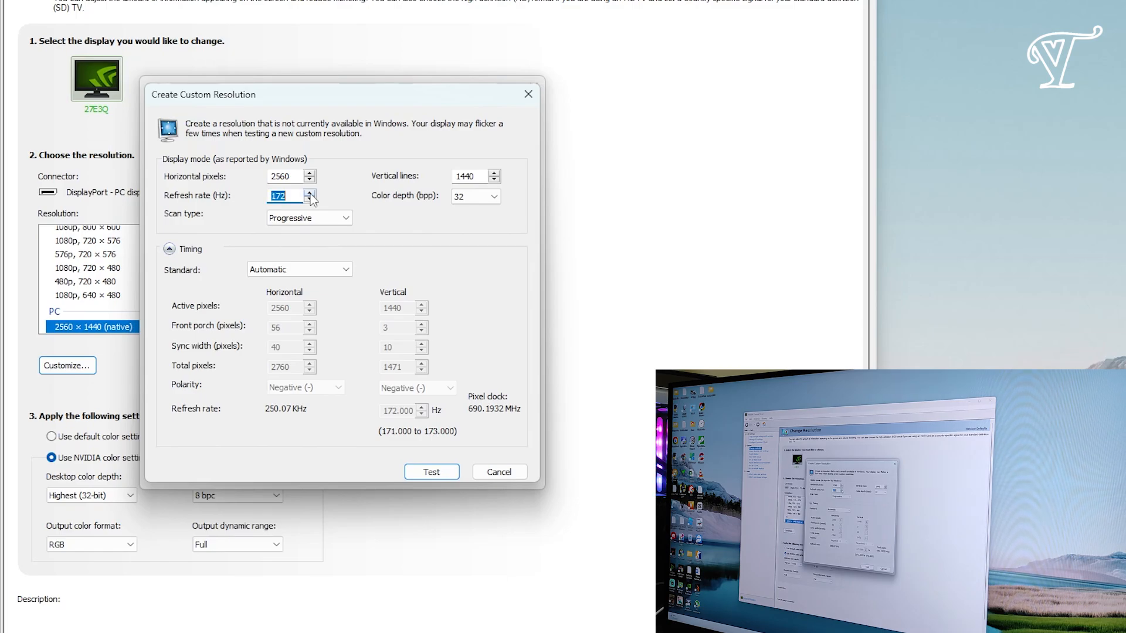
pyautogui.click(432, 472)
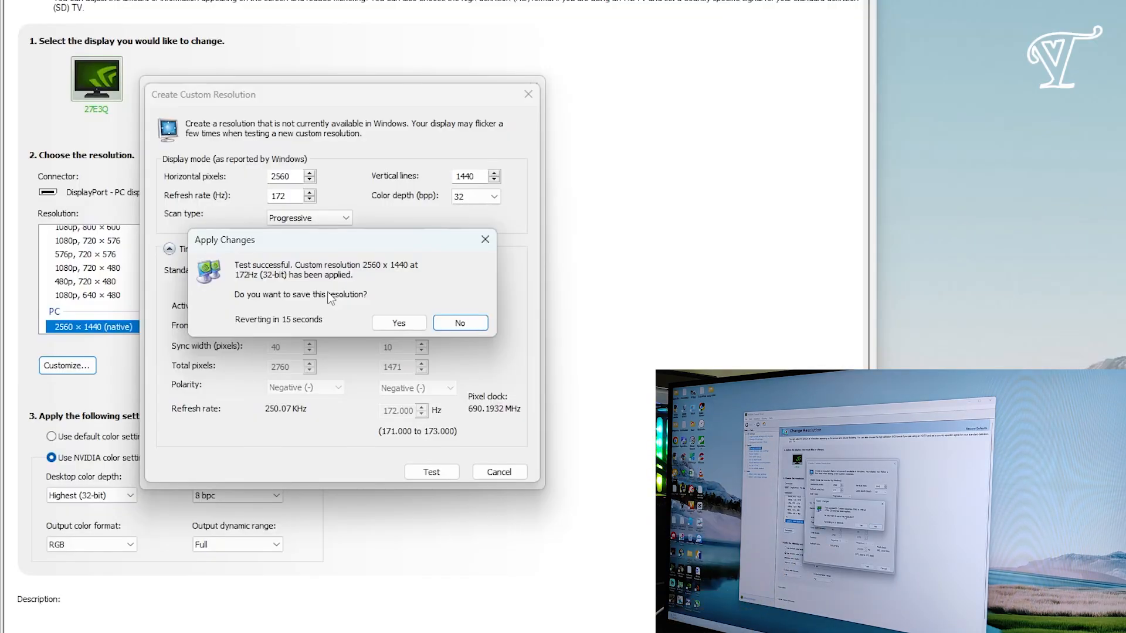
pyautogui.click(399, 323)
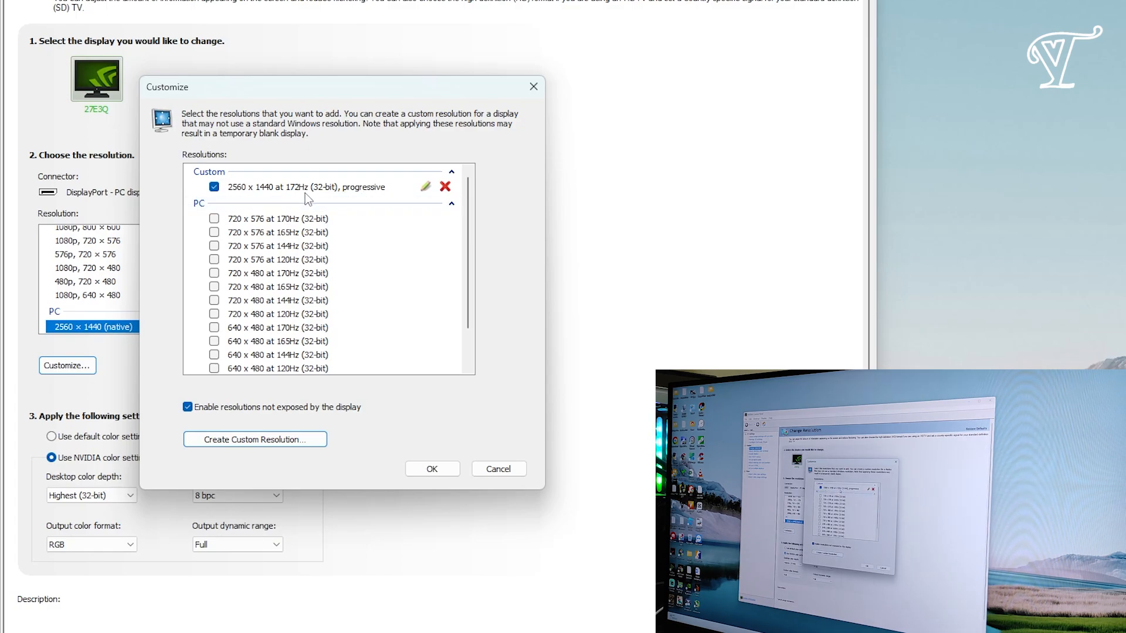
# Step: Try another custom 2560 × 1440 resolution at 180 Hz, test it, and cancel its creation
pyautogui.click(295, 441)
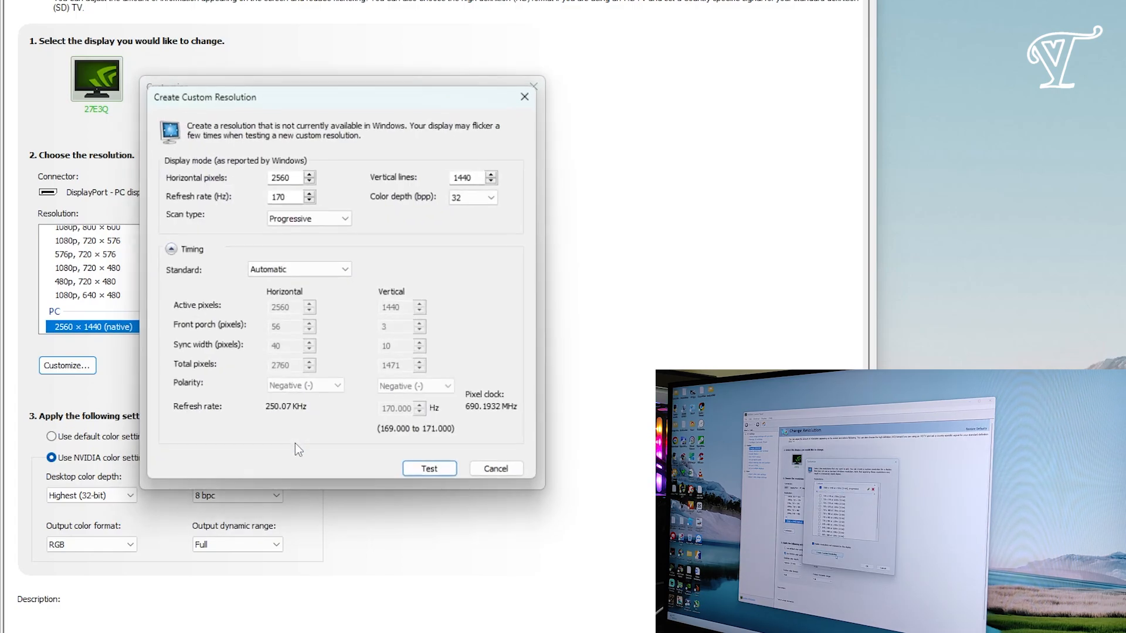
pyautogui.click(309, 195)
pyautogui.click(309, 195)
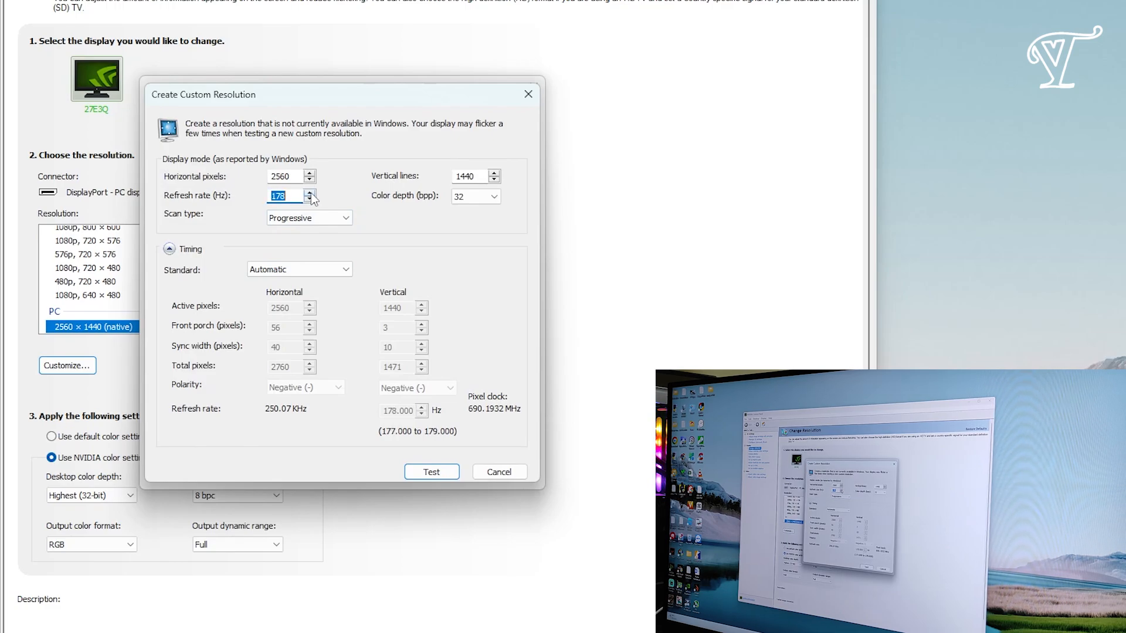
pyautogui.click(310, 194)
pyautogui.click(310, 193)
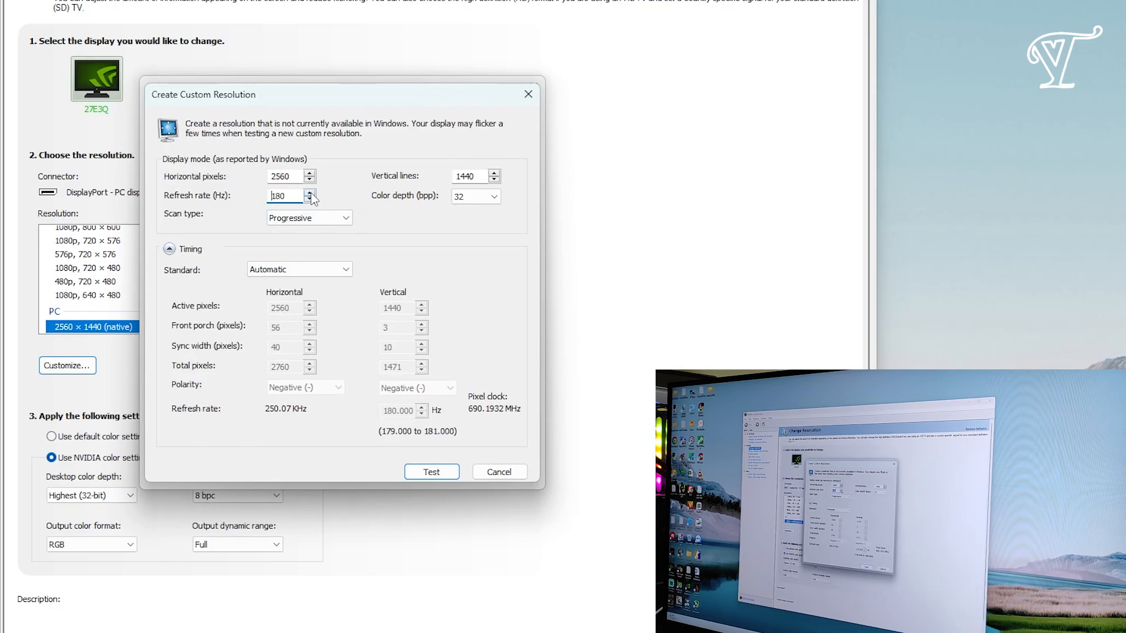
pyautogui.click(433, 476)
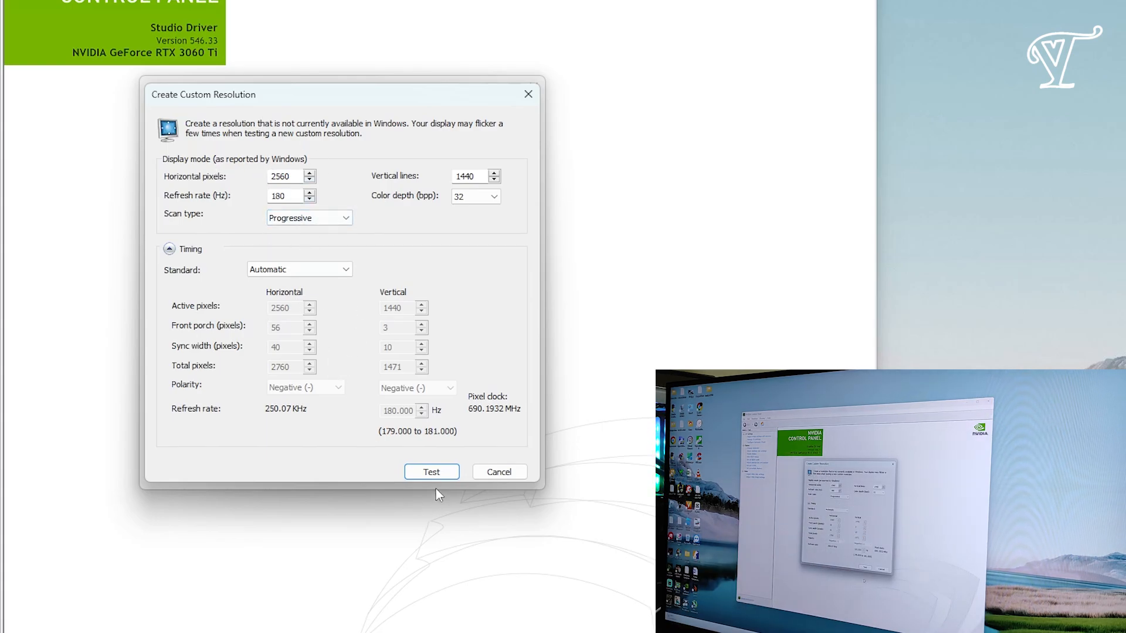
pyautogui.click(499, 472)
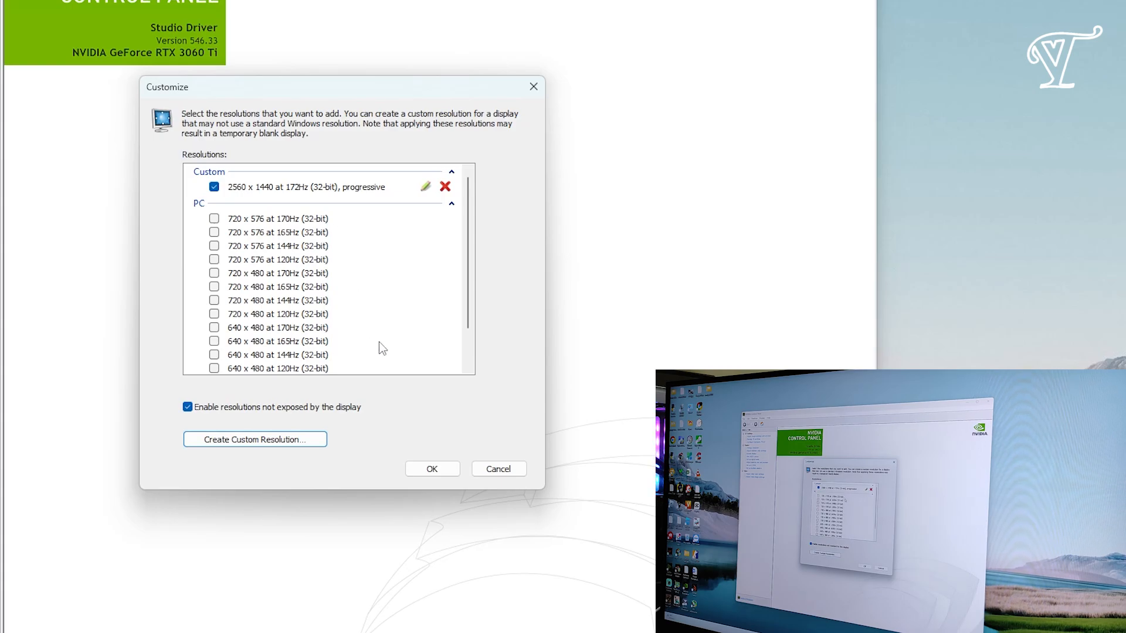
# Step: Start a new custom resolution with 3840 horizontal pixels, 2160 vertical lines and a 60 Hz refresh rate
pyautogui.click(299, 442)
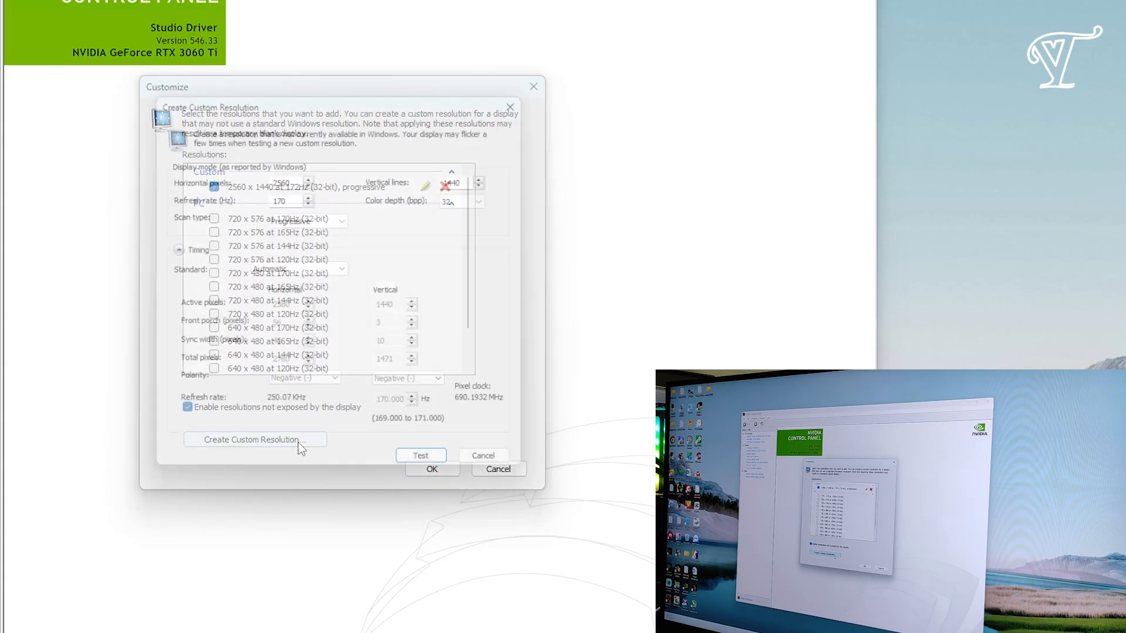
pyautogui.moveTo(303, 198); pyautogui.dragTo(254, 198)
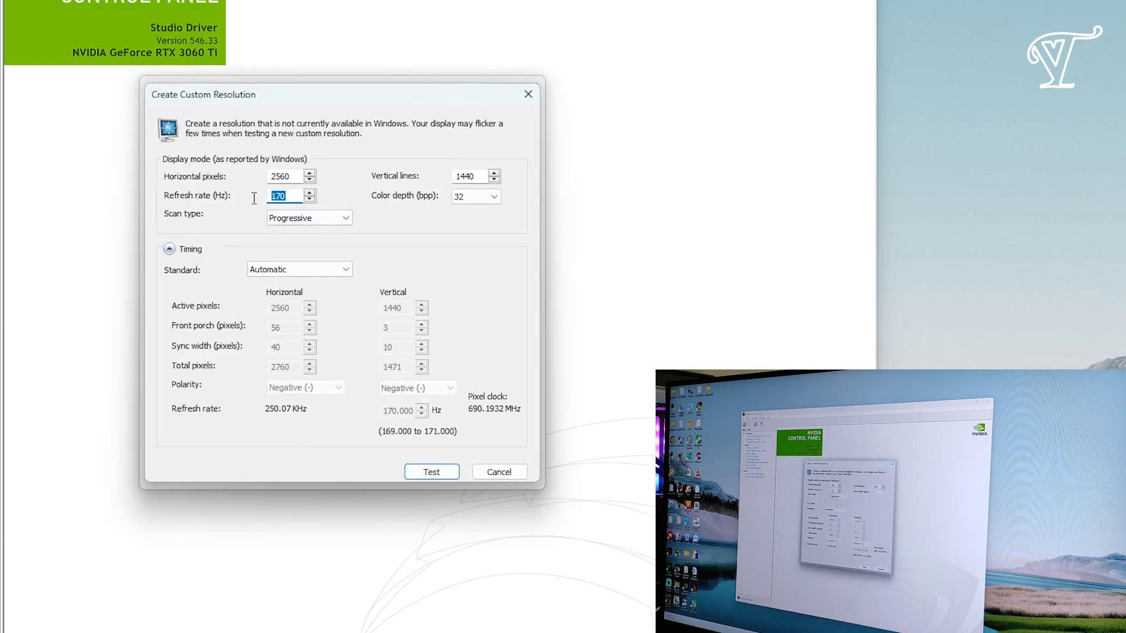
pyautogui.write('60')
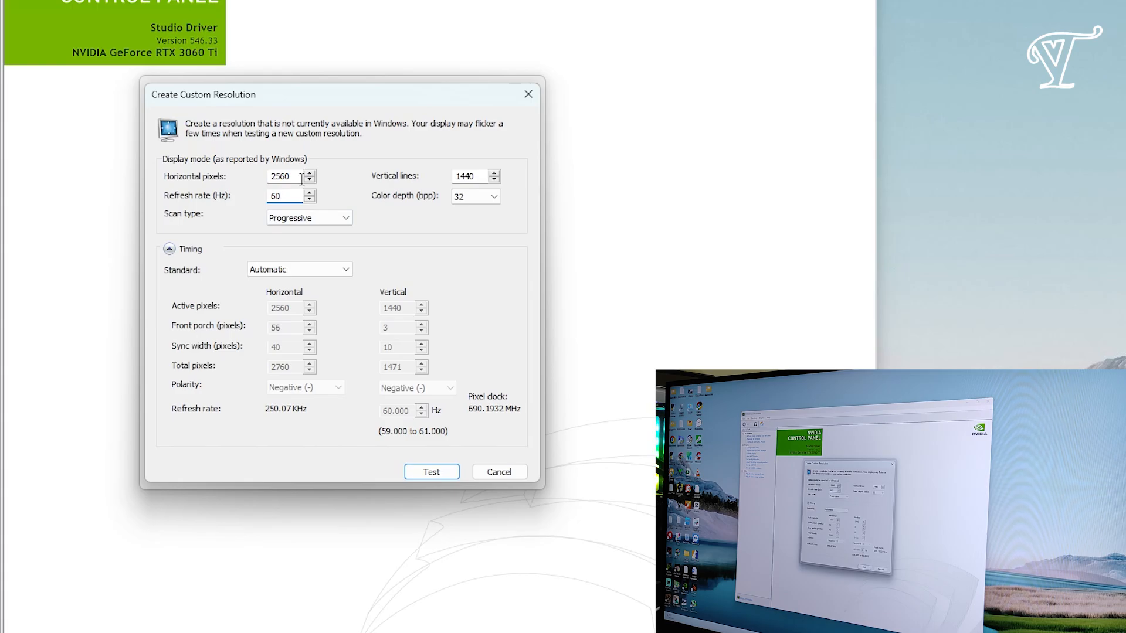
pyautogui.moveTo(300, 177); pyautogui.dragTo(159, 177)
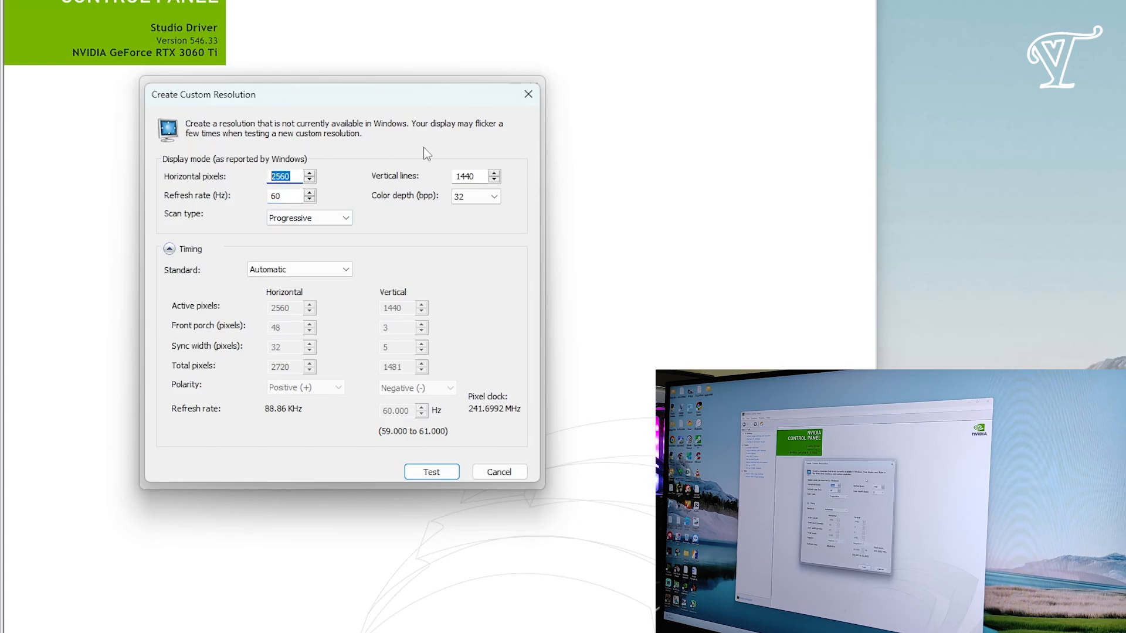
pyautogui.write('3840')
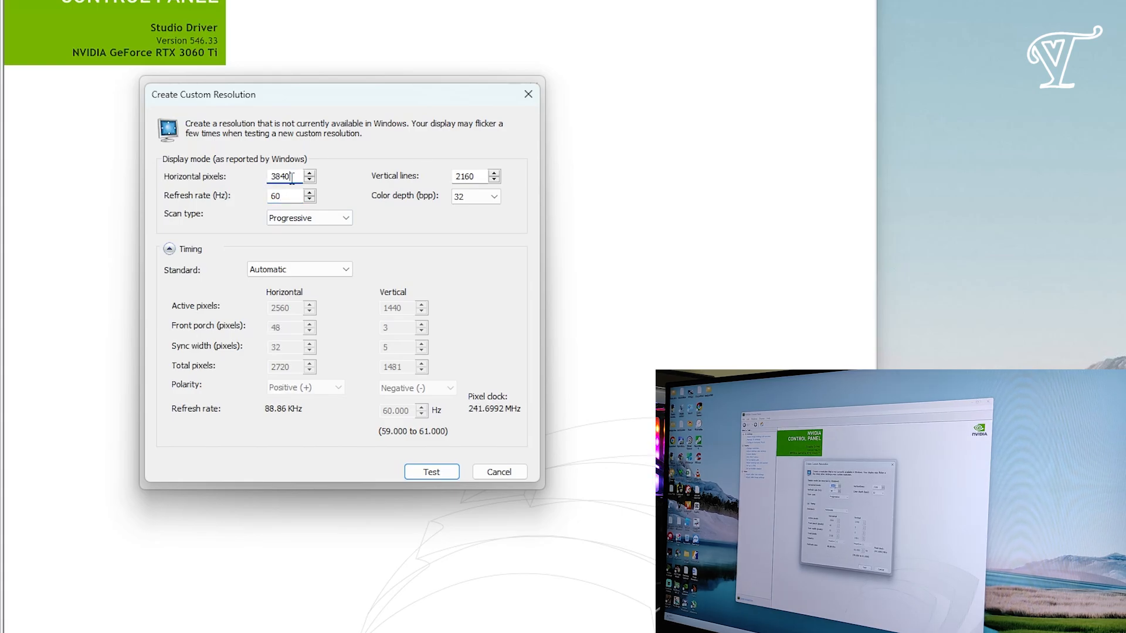
pyautogui.moveTo(296, 177); pyautogui.dragTo(269, 182)
pyautogui.moveTo(478, 176); pyautogui.dragTo(451, 183)
pyautogui.click(476, 177)
pyautogui.moveTo(283, 196); pyautogui.dragTo(225, 194)
pyautogui.click(287, 196)
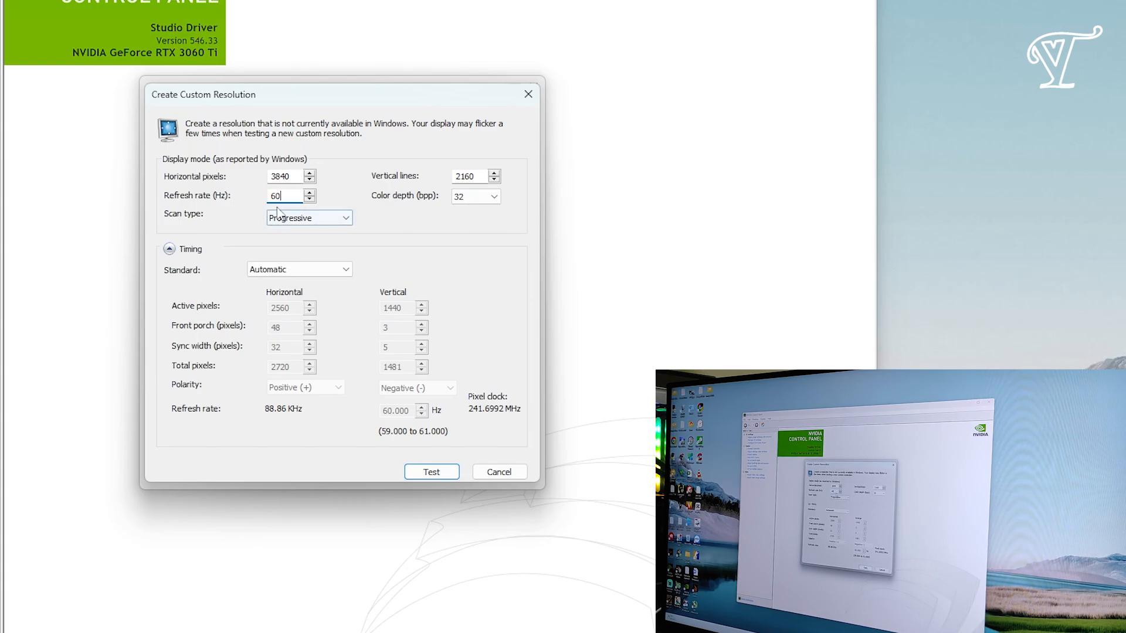
# Step: Test the custom 3840 × 2160 resolution at 60 Hz, and move the confirmation and custom resolution dialogs aside
pyautogui.click(430, 473)
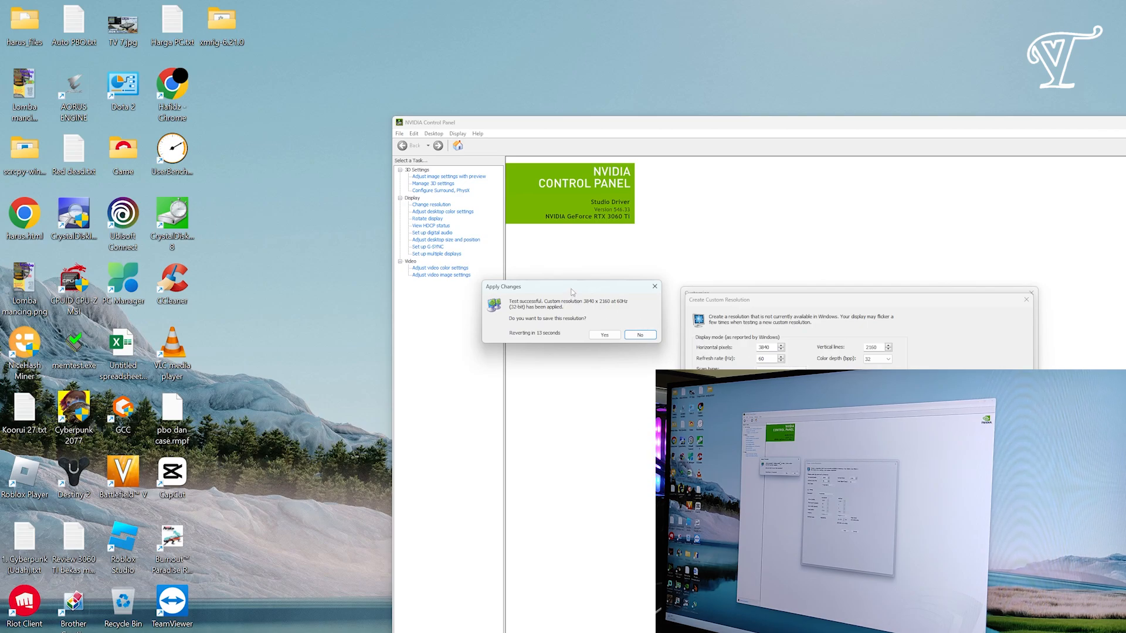
pyautogui.moveTo(573, 293); pyautogui.dragTo(952, 204)
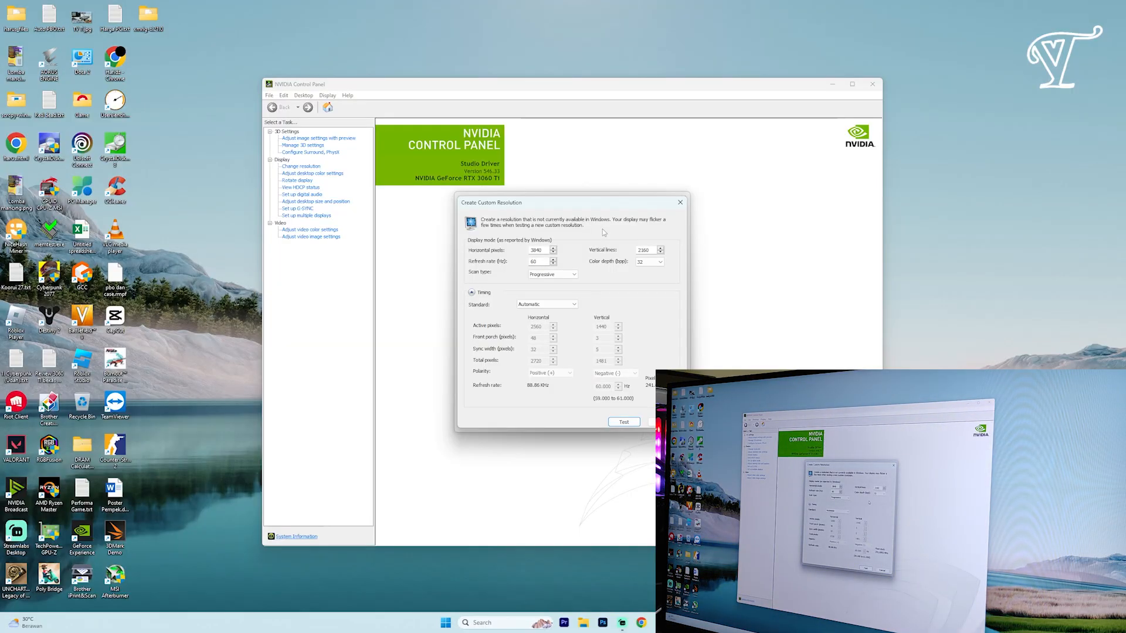
pyautogui.moveTo(589, 205); pyautogui.dragTo(649, 139)
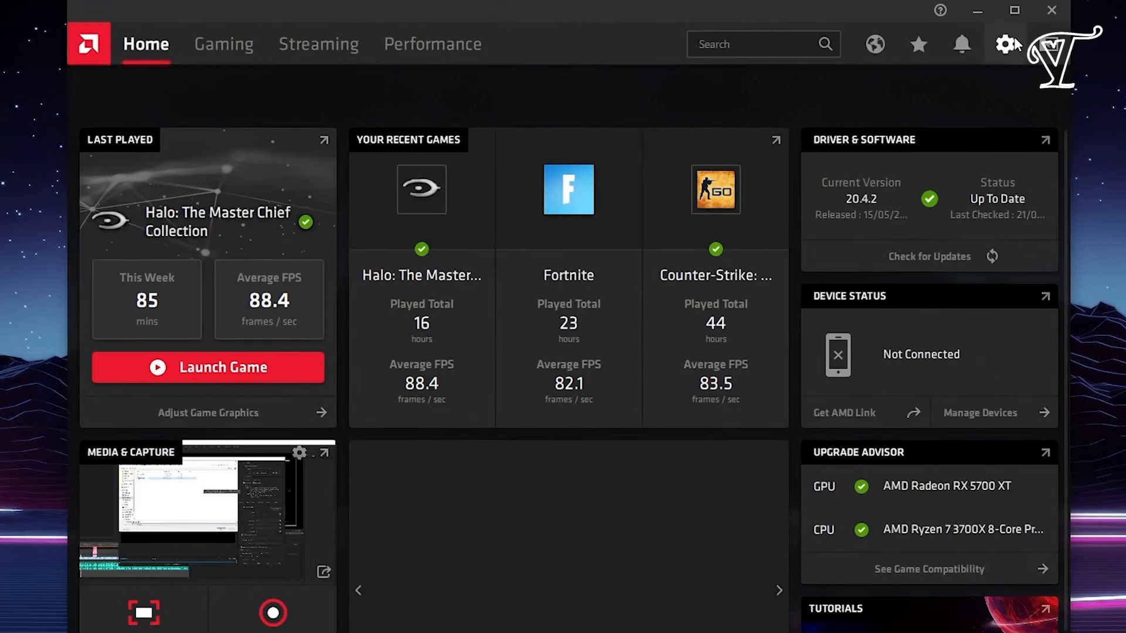
# Step: Switch to AMD Radeon Software, open its display settings, and start creating a new custom resolution for Display 1
pyautogui.click(1007, 44)
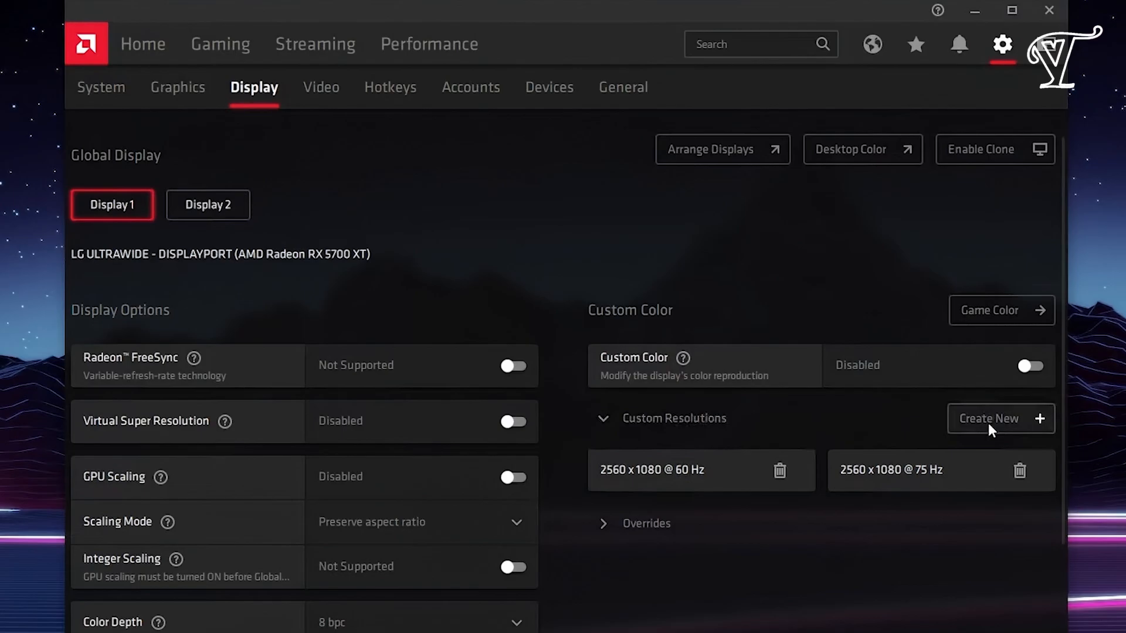
pyautogui.click(989, 423)
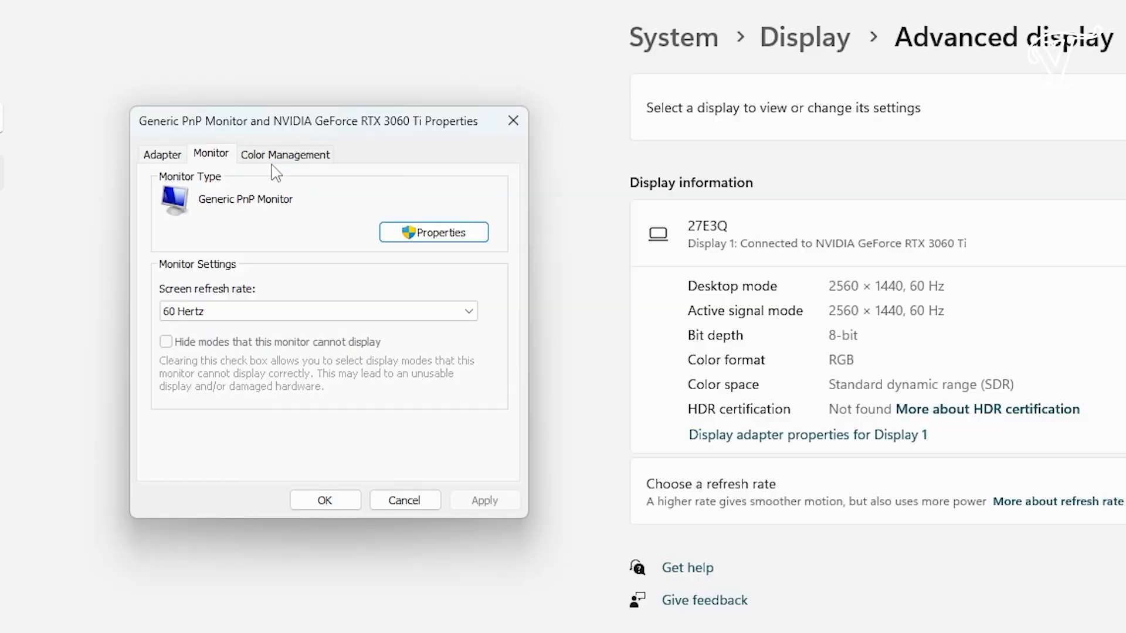
# Step: Open the screen refresh rate choices in the Windows properties of the Generic PnP Monitor
pyautogui.click(267, 327)
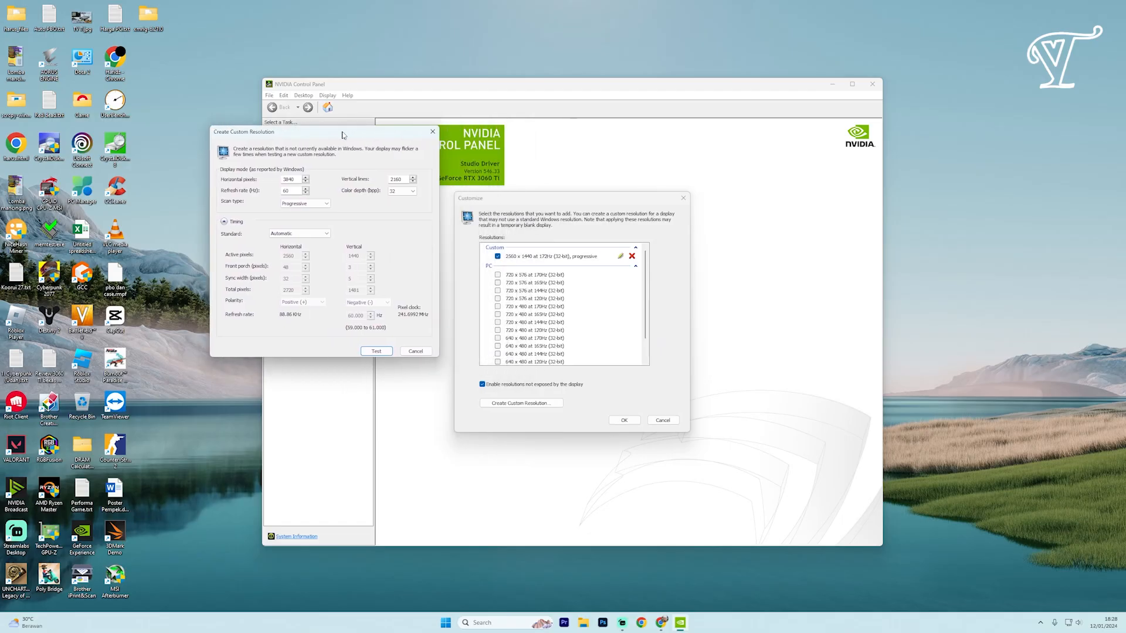
# Step: Switch back to NVIDIA Control Panel and move the Create Custom Resolution dialog clear of the Customize dialog
pyautogui.moveTo(338, 135); pyautogui.dragTo(723, 190)
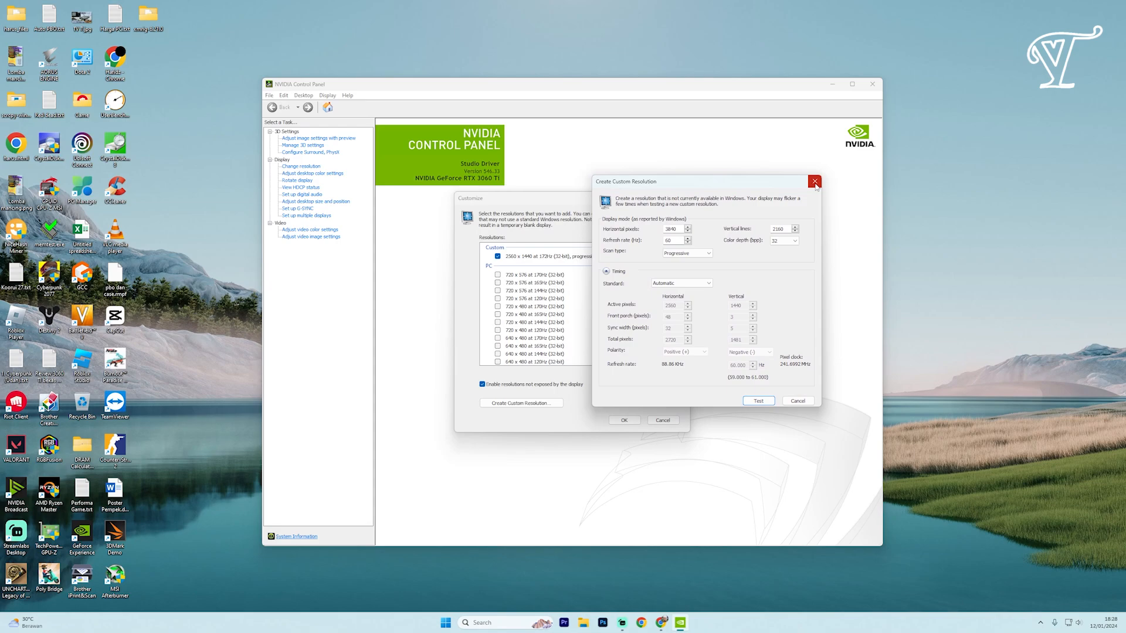
pyautogui.moveTo(757, 187); pyautogui.dragTo(874, 201)
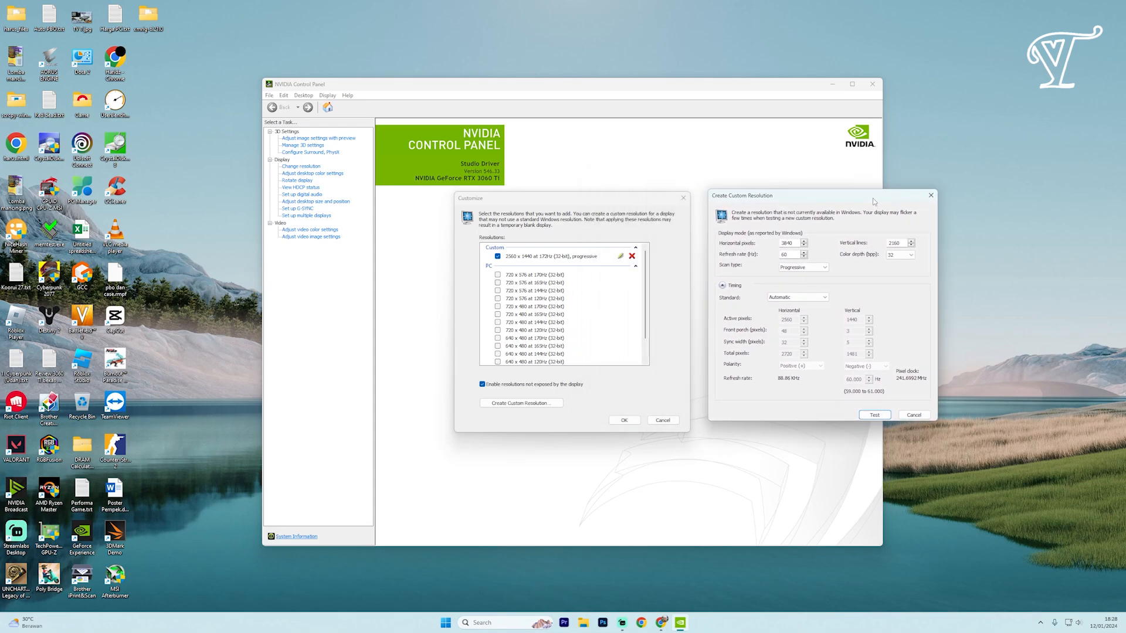